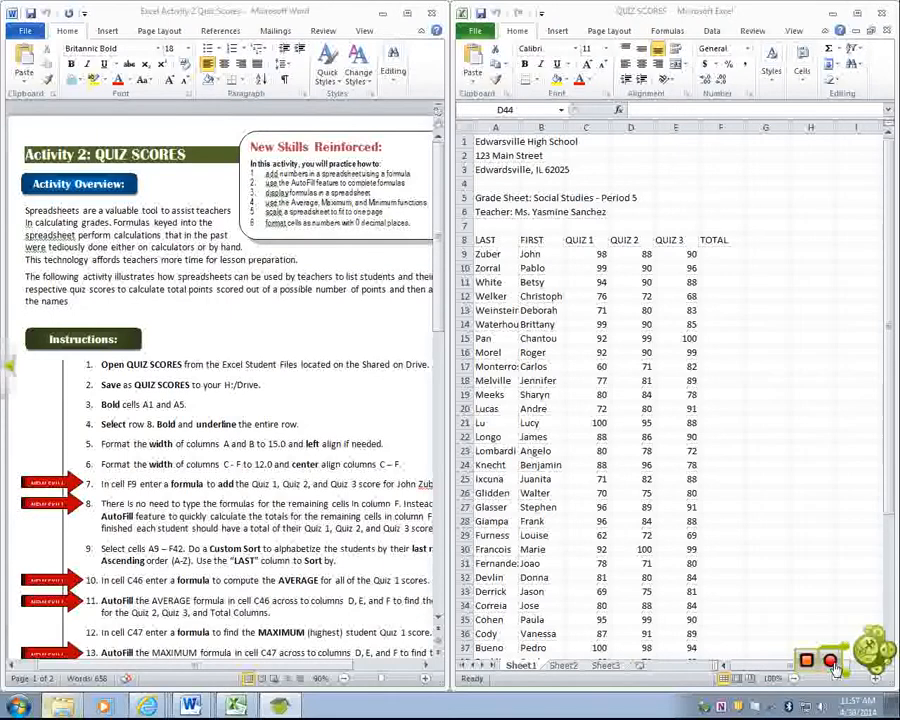
Step: Bold the school heading in cells A1 through A3
click(493, 142)
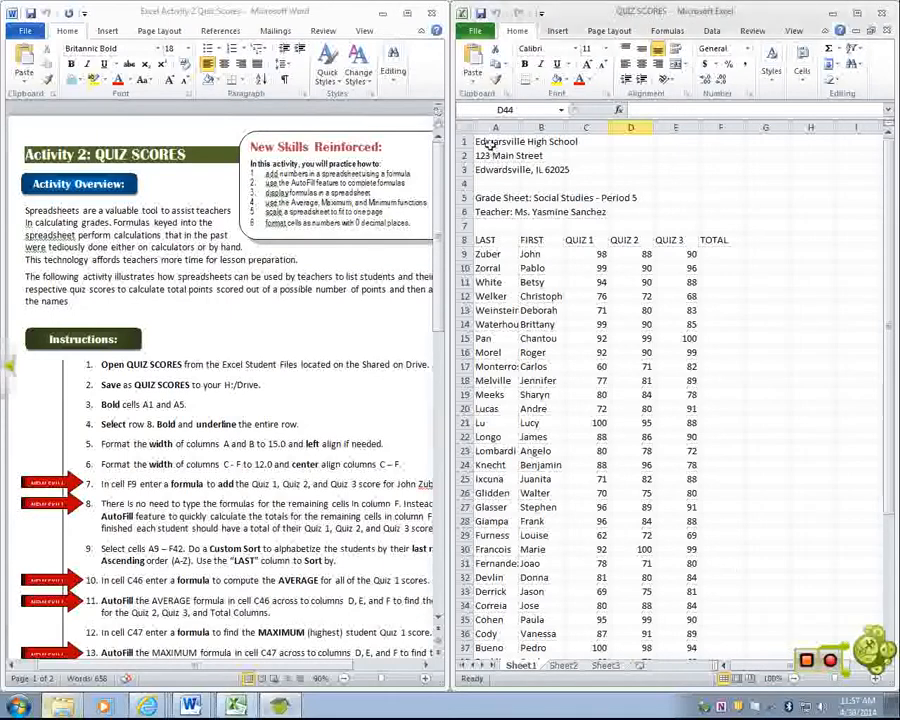
drag(493, 142, 495, 169)
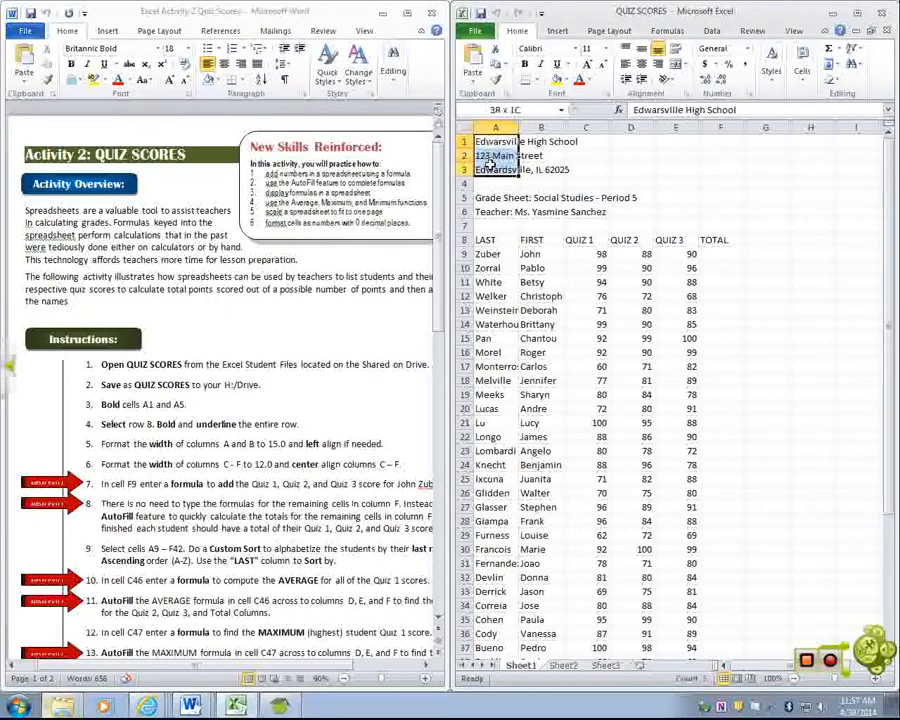
click(525, 66)
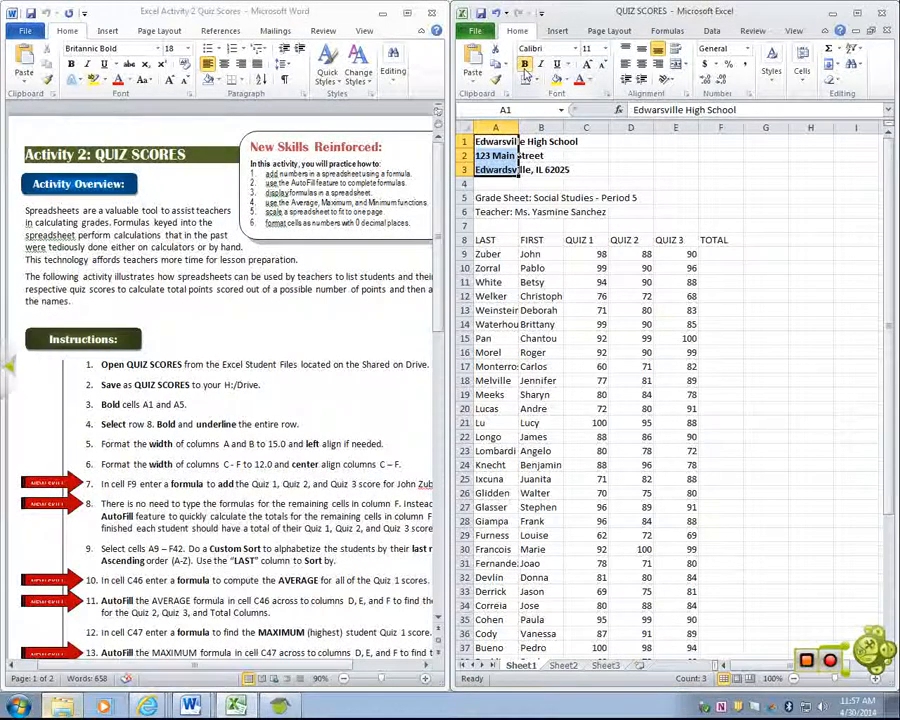
Step: Total the first student's three quiz scores in cell F9 with the formula =C9+D9+E9
click(703, 253)
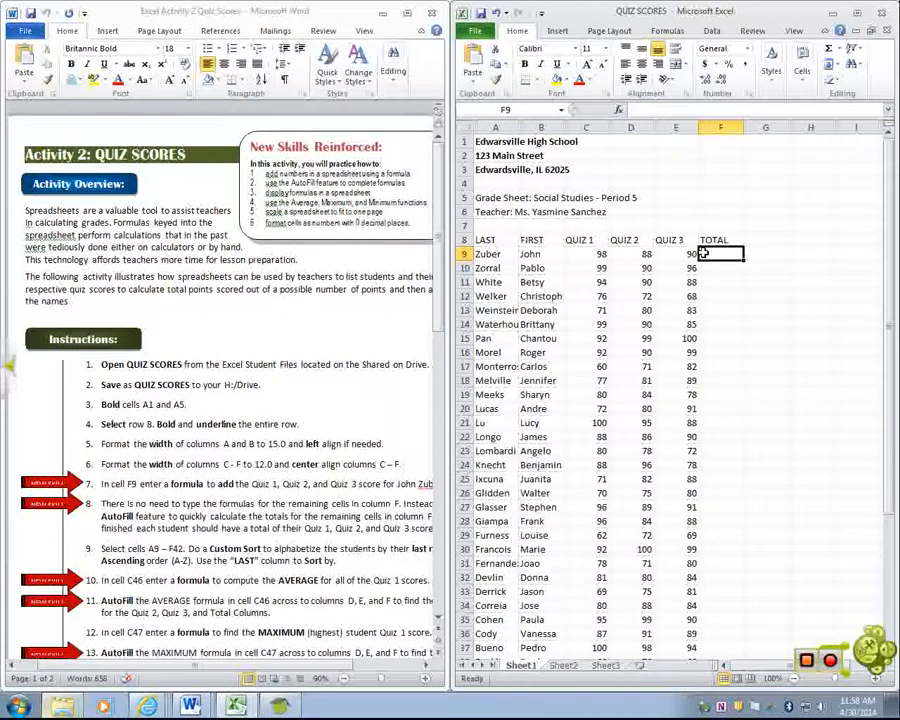
text(=)
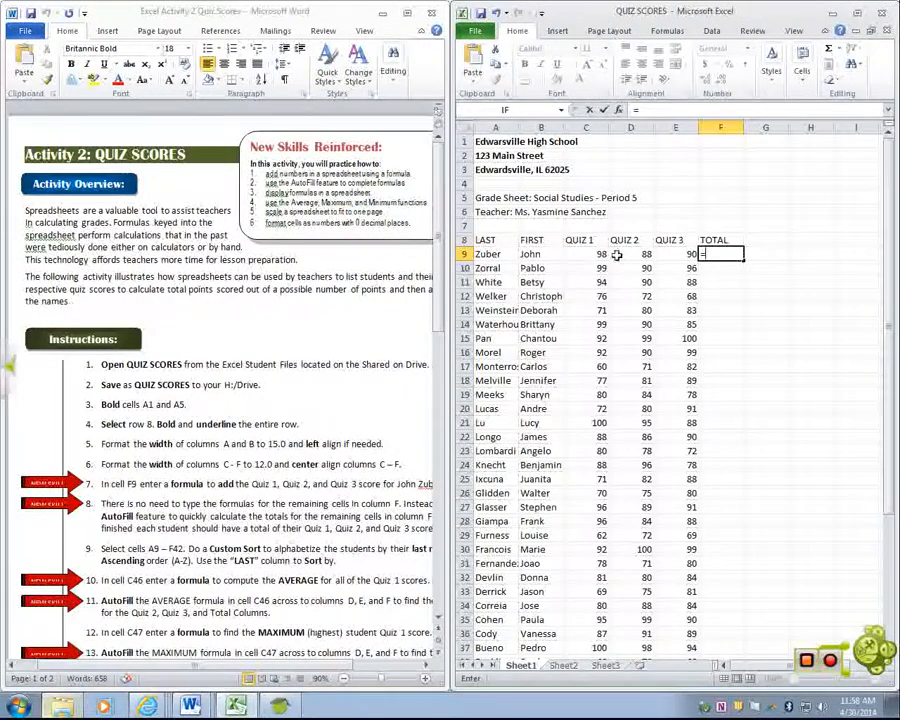
click(595, 254)
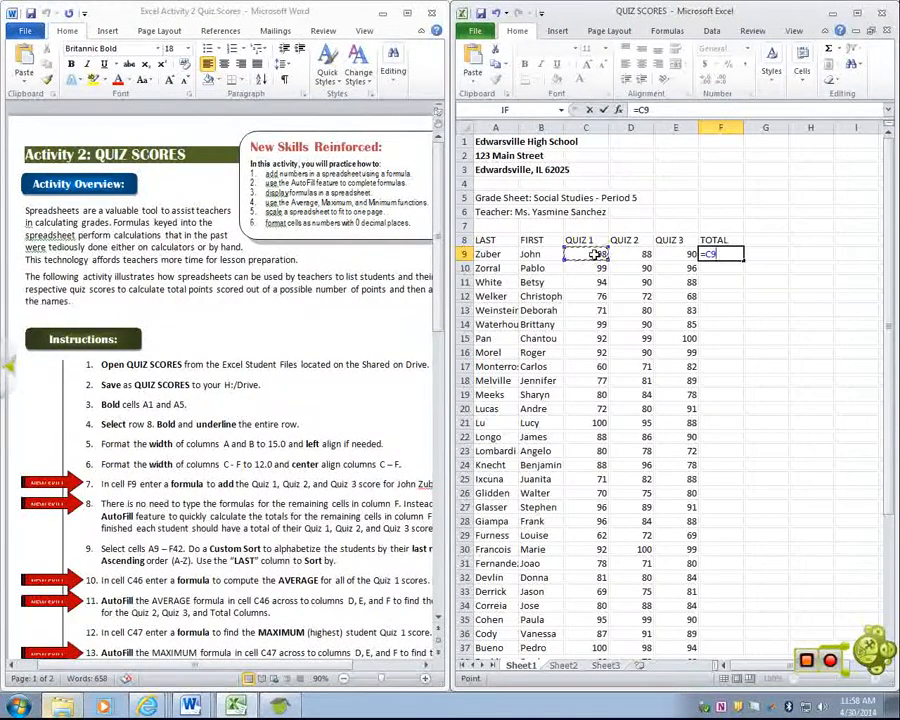
text(+)
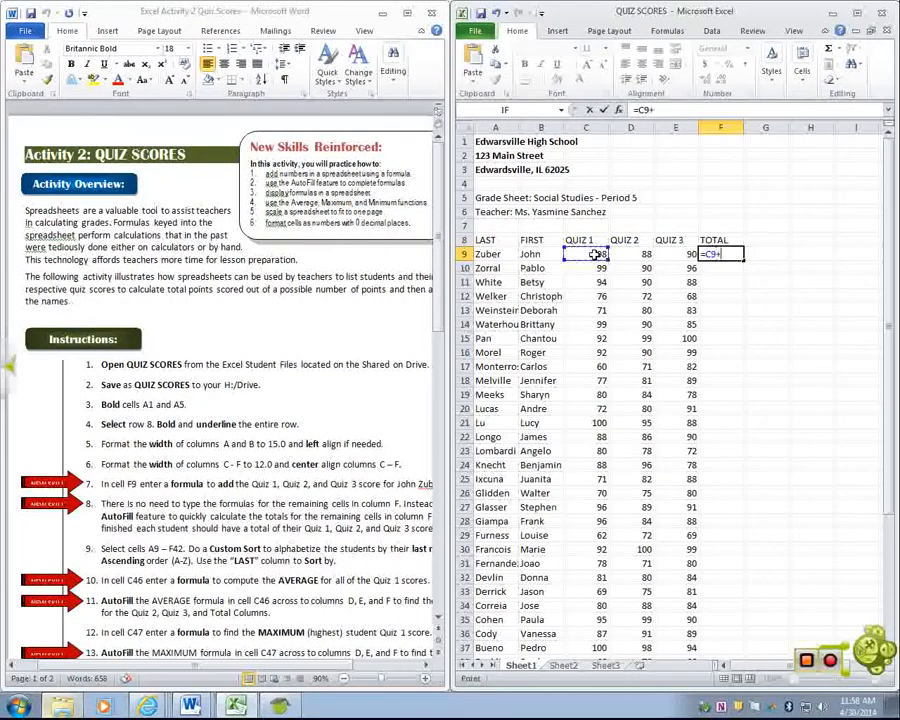
click(623, 255)
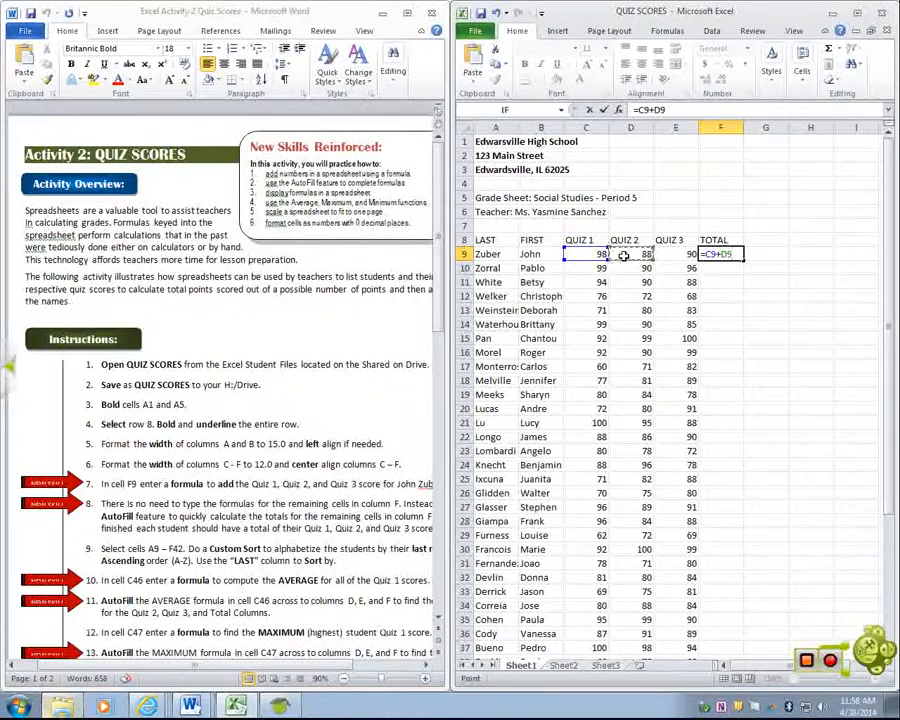
text(+)
click(675, 255)
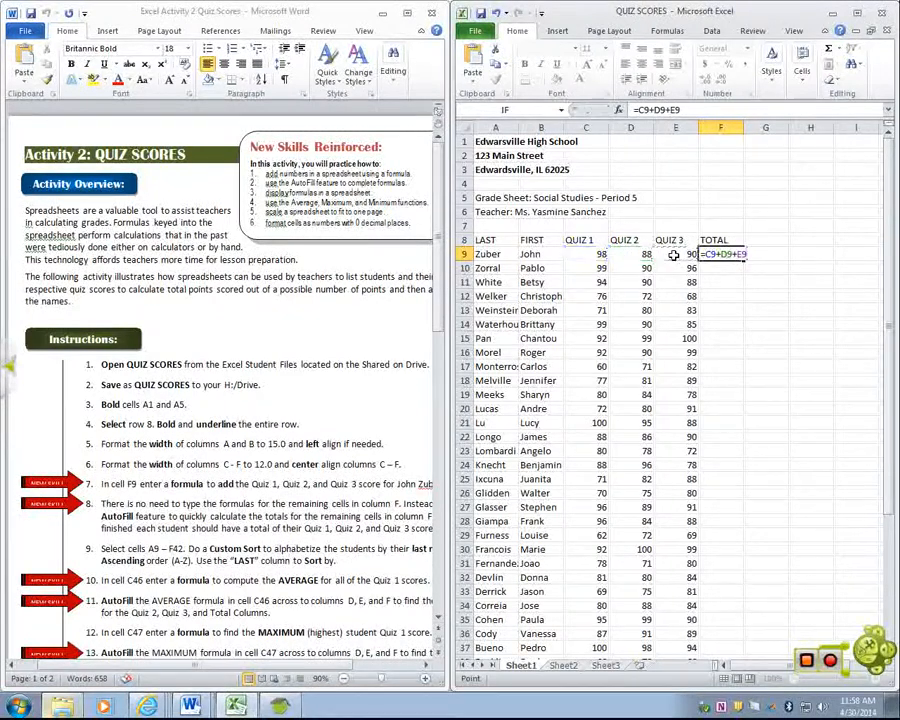
key(Return)
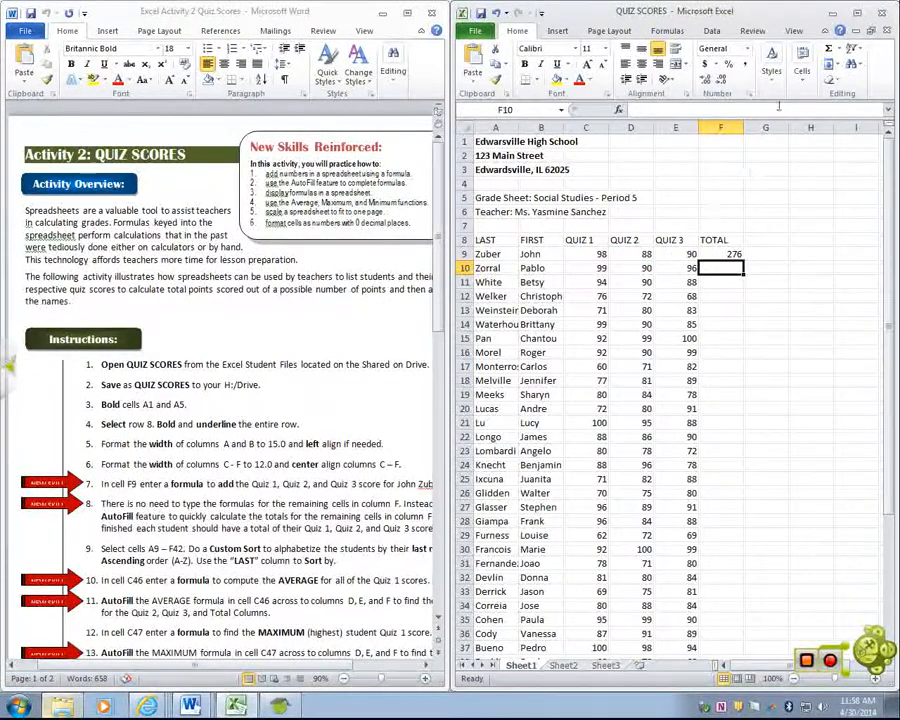
Step: Total the three quiz scores in cell F10 with =C10+D10+E10, and clear that formula again
click(875, 679)
click(875, 679)
click(875, 679)
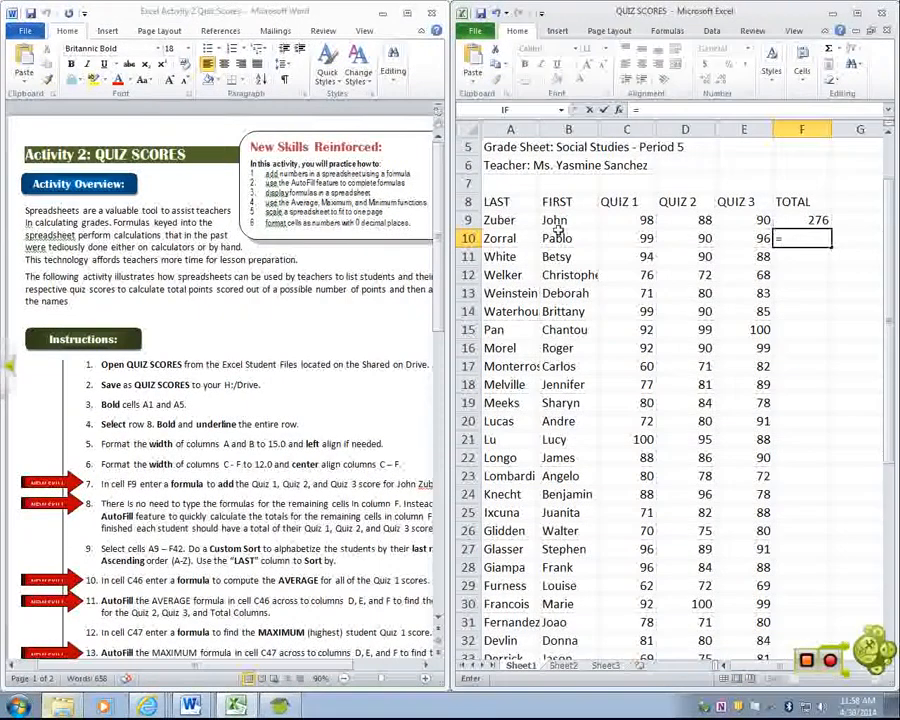
text(=)
click(619, 242)
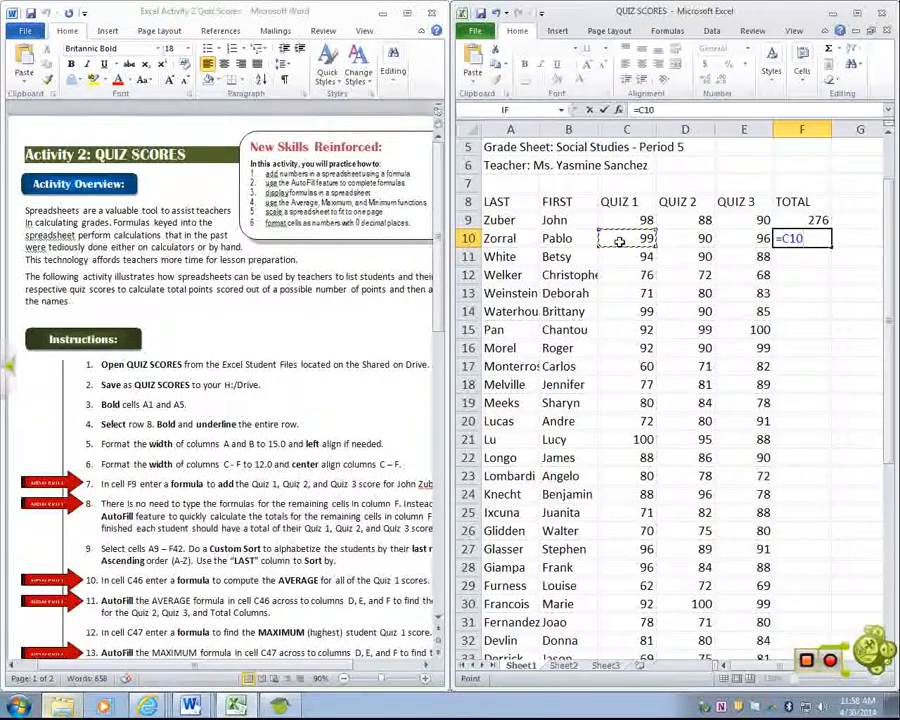
text(+)
click(694, 238)
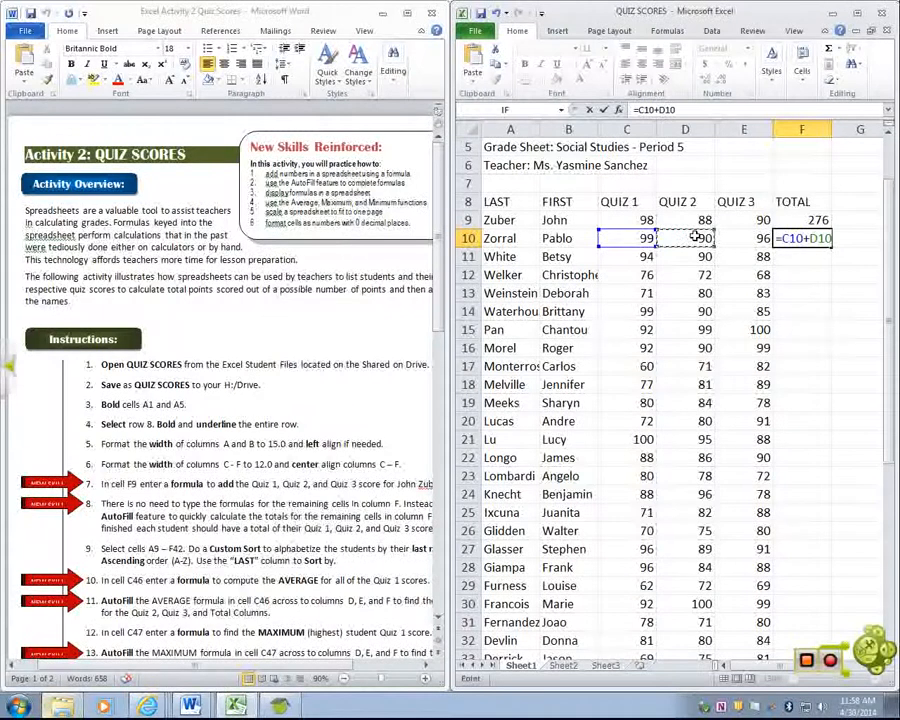
text(+)
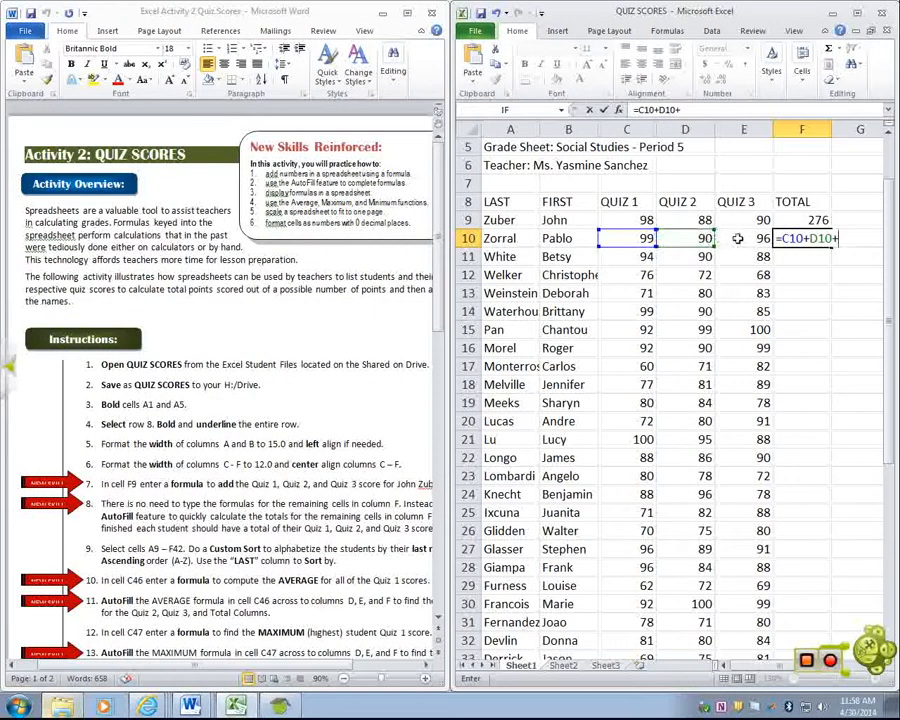
click(740, 240)
key(Return)
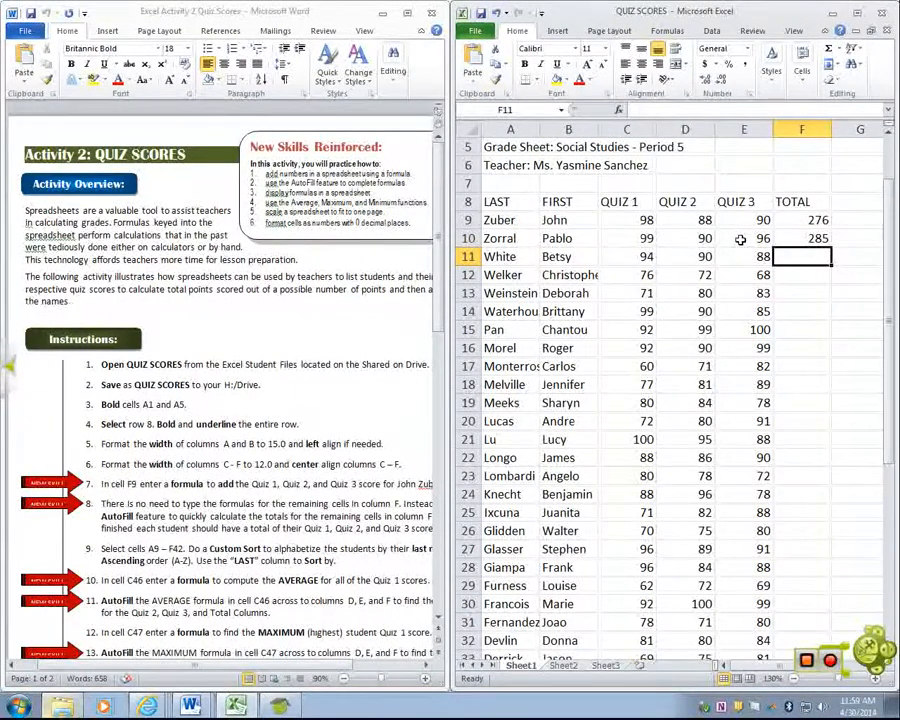
click(803, 239)
key(Delete)
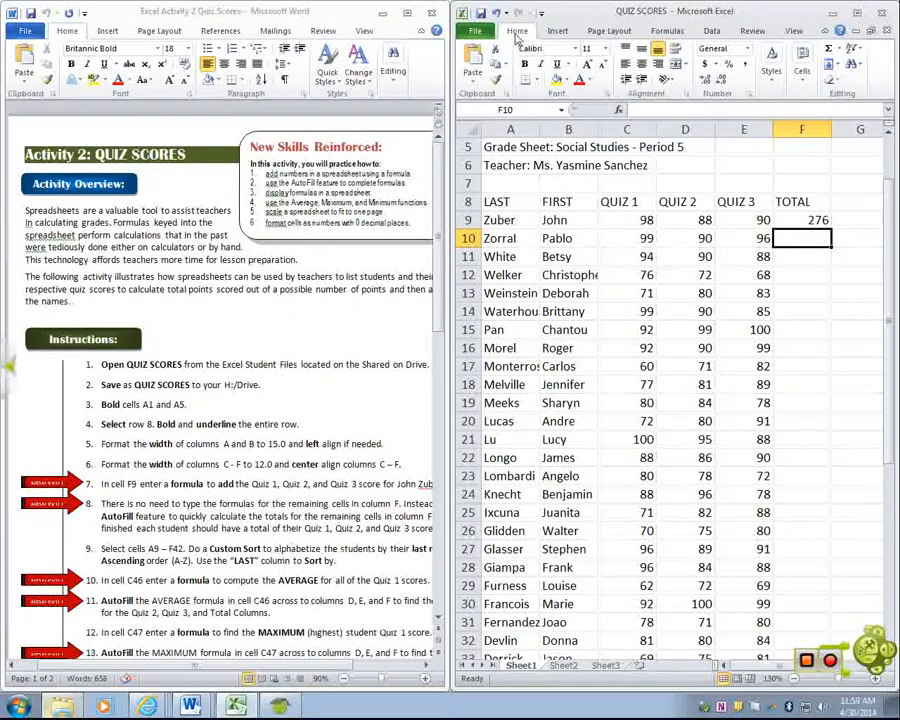
click(838, 50)
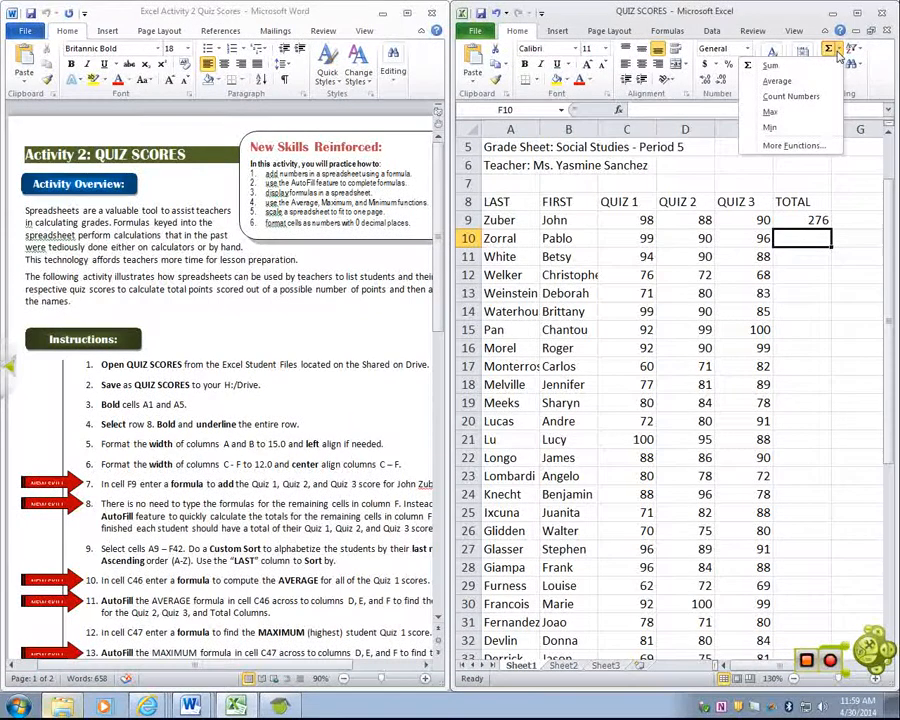
click(838, 55)
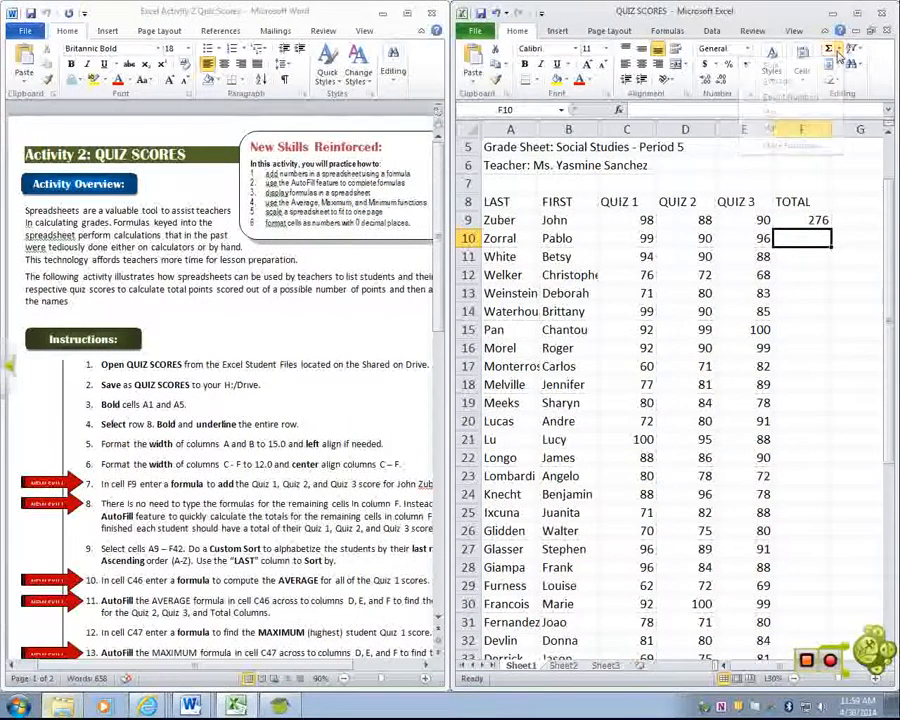
click(832, 52)
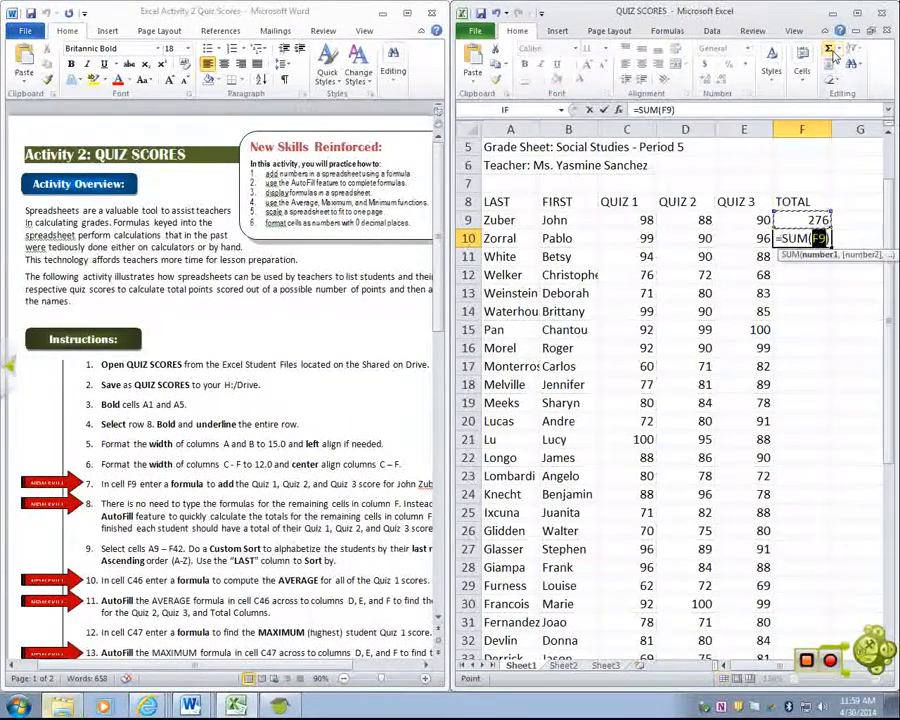
click(841, 50)
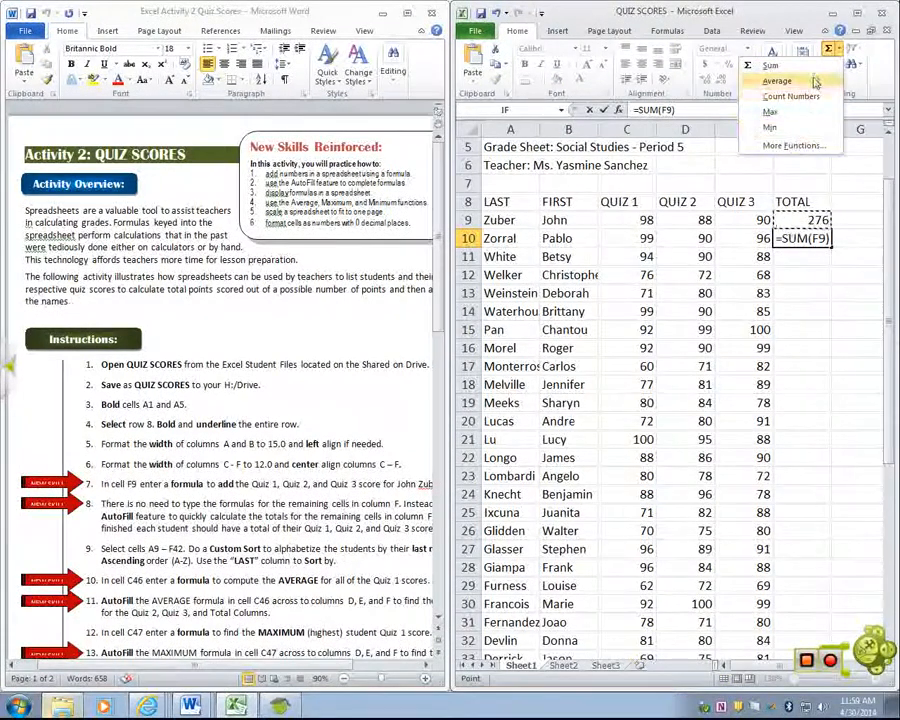
click(847, 370)
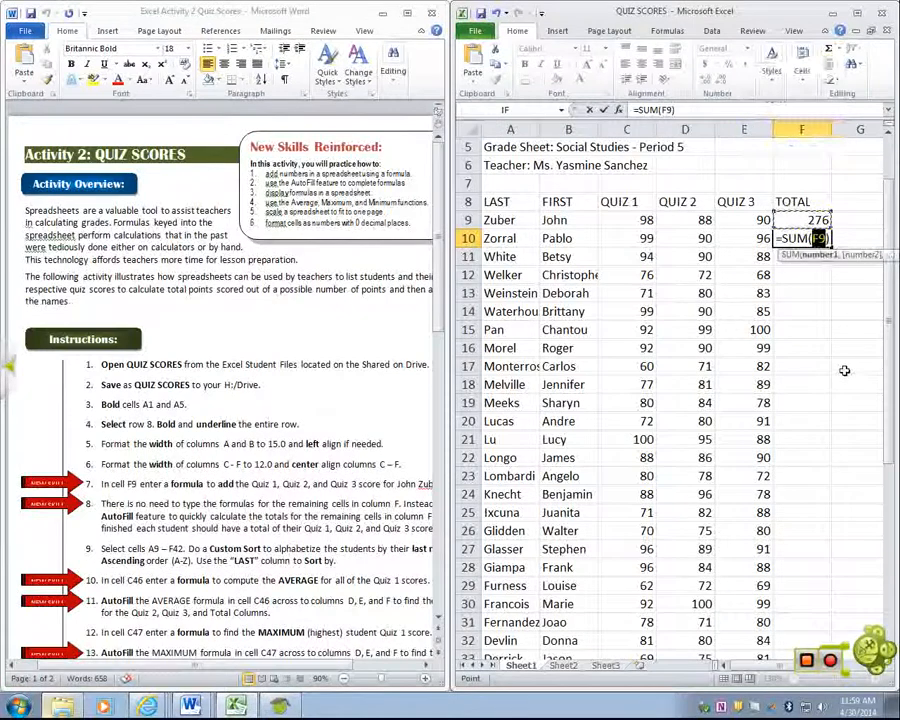
key(Escape)
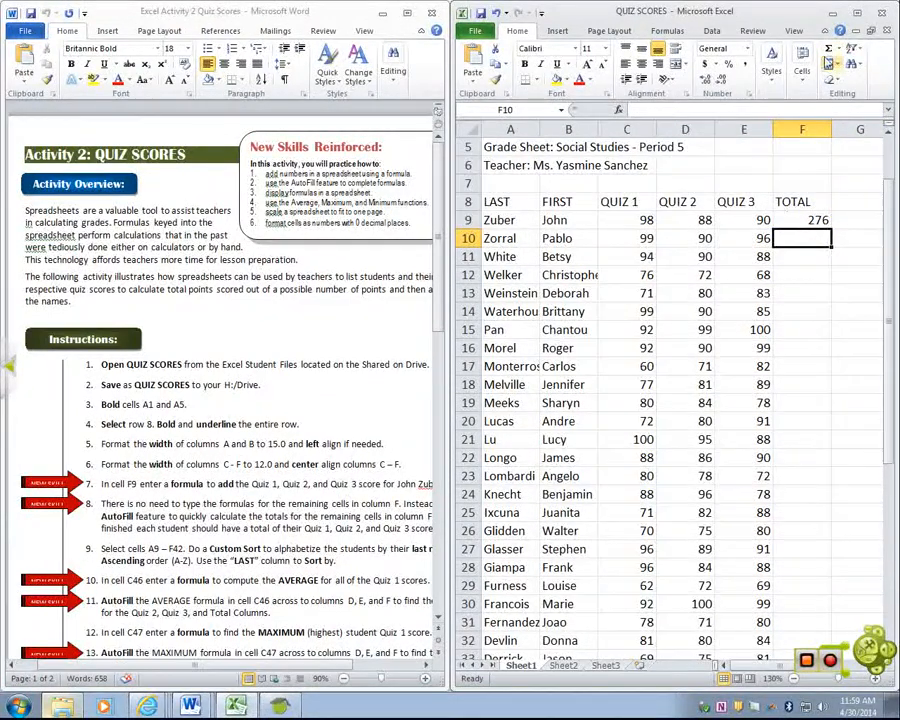
Step: Total the quiz scores in cell F10 with the Sum function over C10:E10
click(837, 48)
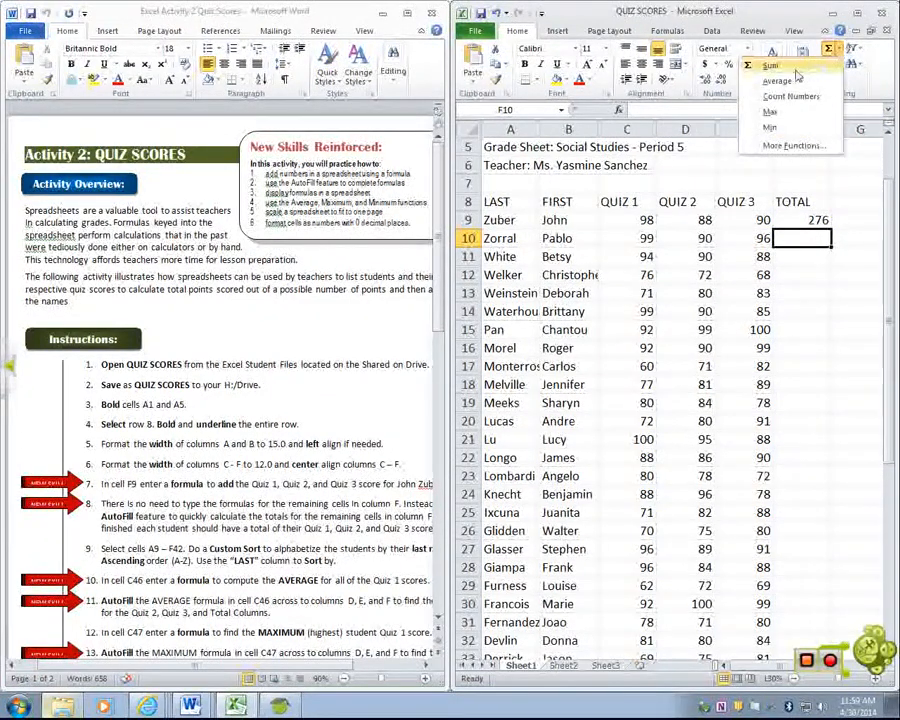
click(815, 67)
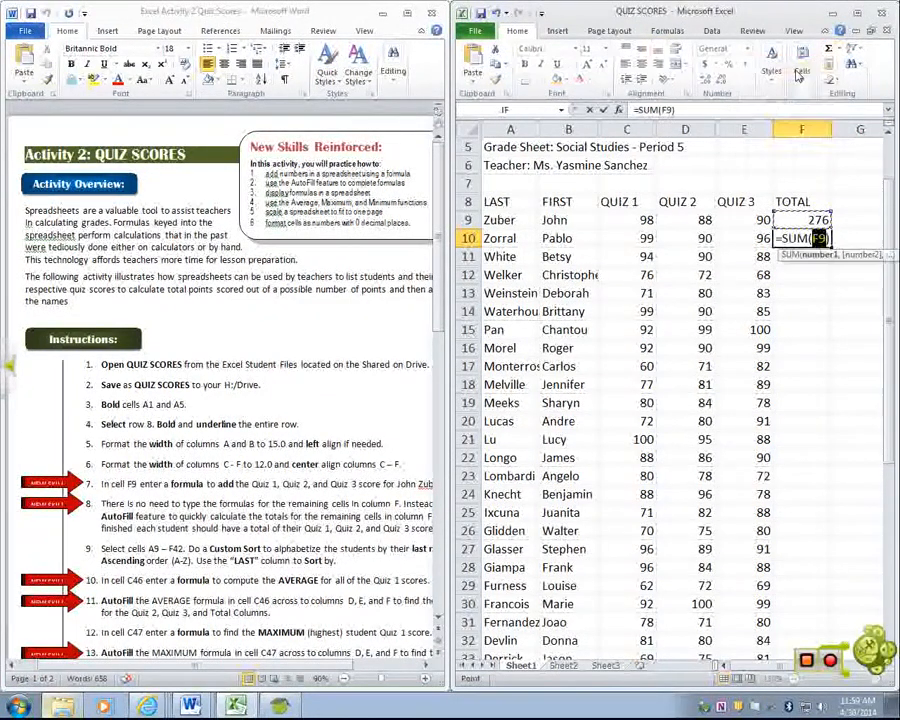
click(621, 243)
drag(621, 243, 743, 242)
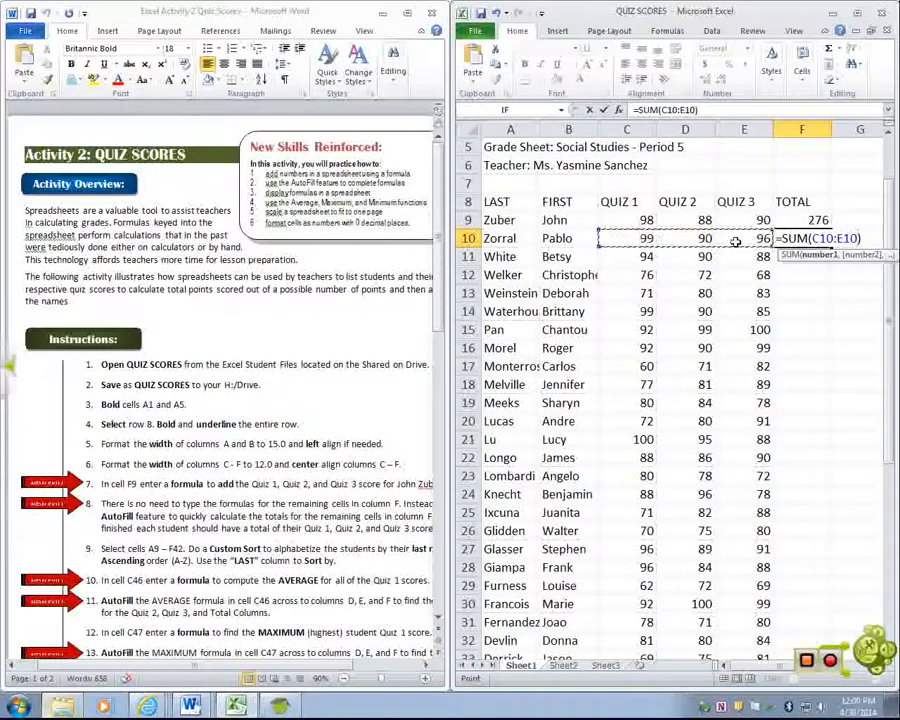
key(Return)
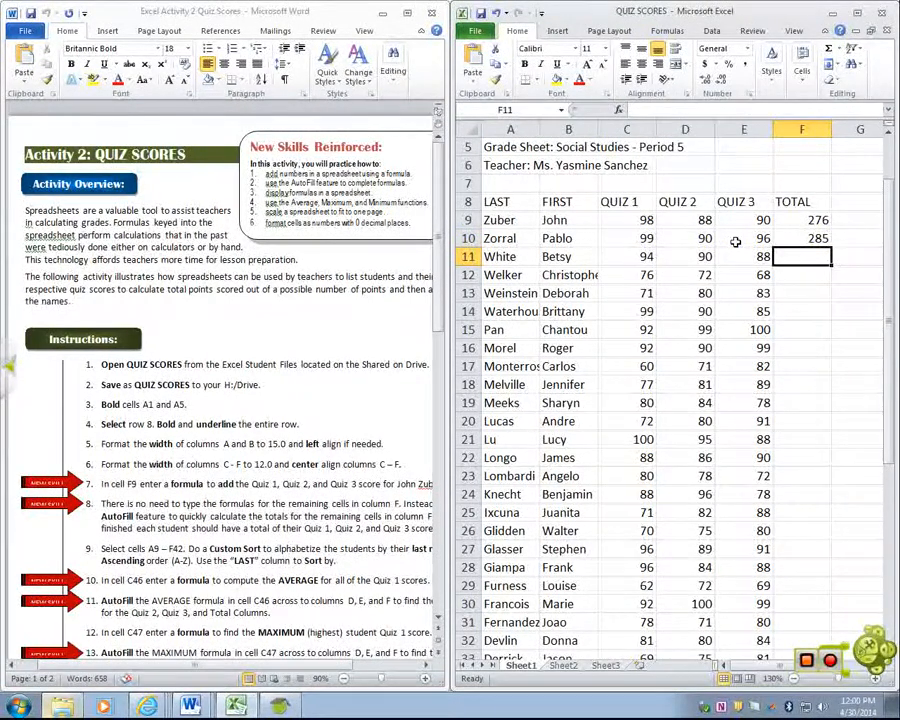
Step: Total C11:E11 in cell F11 with AutoSum and AutoFill the formula down to F42
click(826, 52)
key(Return)
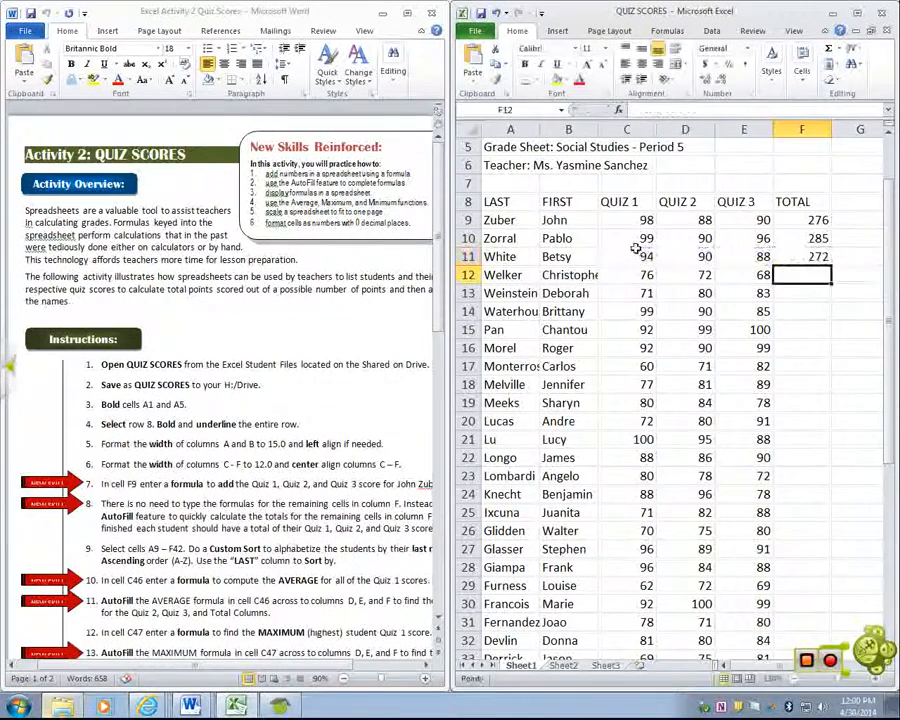
click(804, 254)
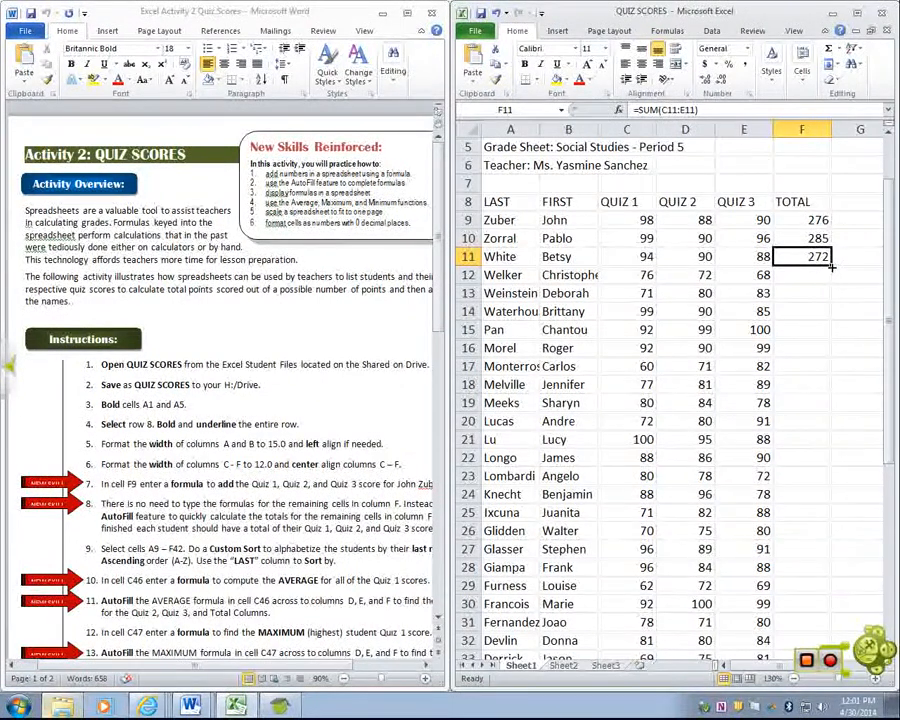
drag(830, 267, 835, 612)
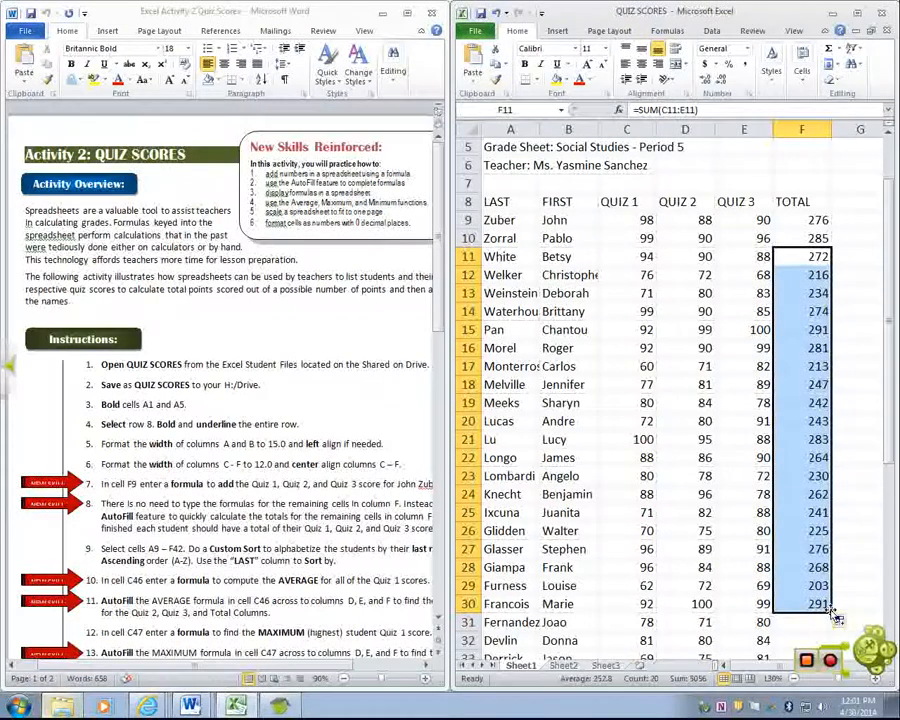
scroll(836, 600, down, 4)
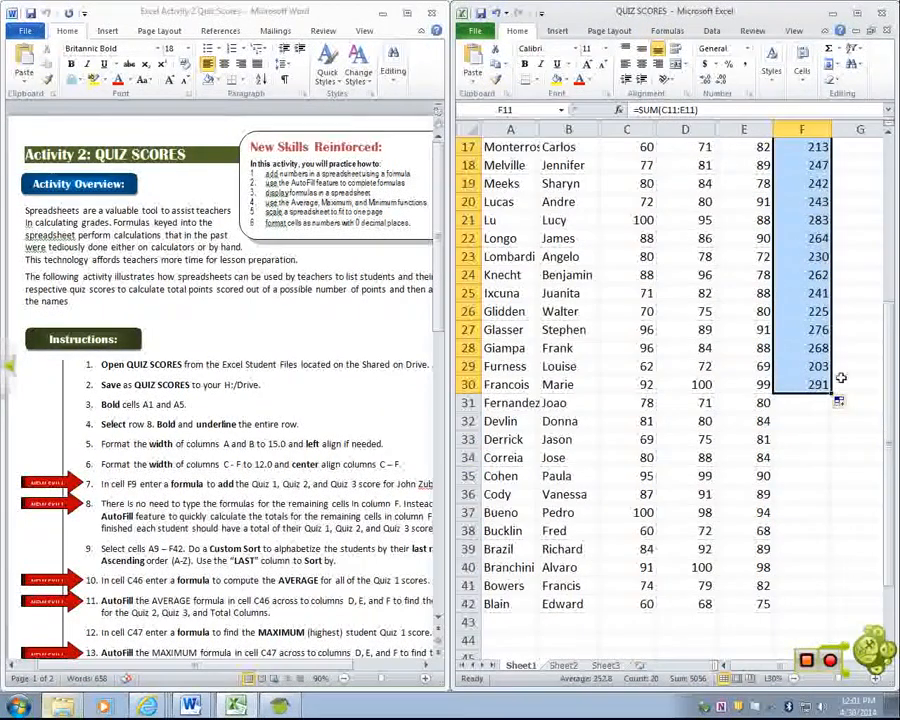
drag(832, 394, 811, 617)
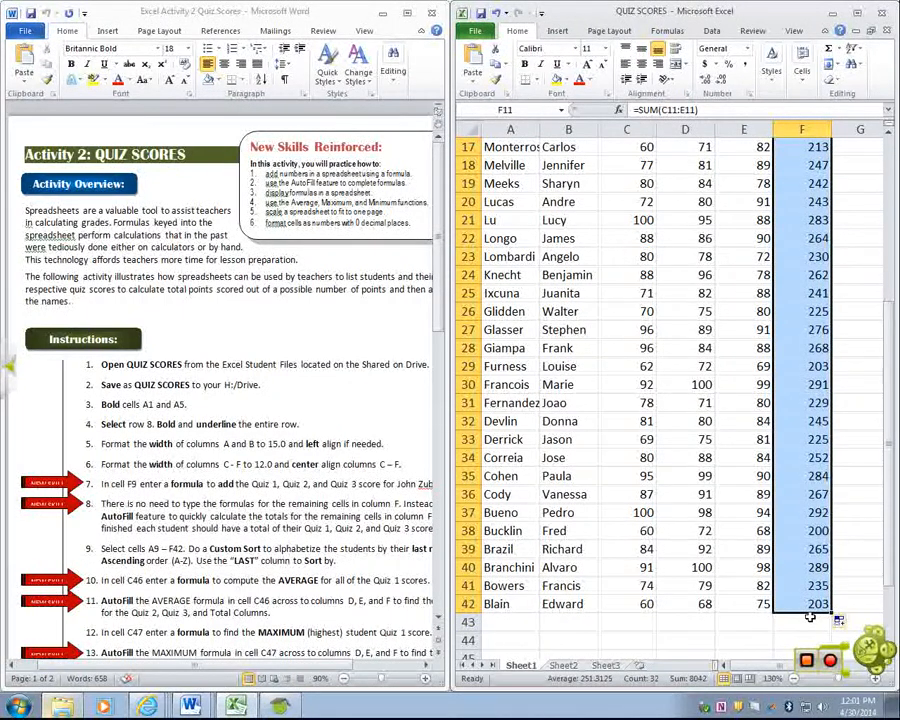
Step: Clear the filled totals from cells F11 through F42
scroll(776, 523, up, 5)
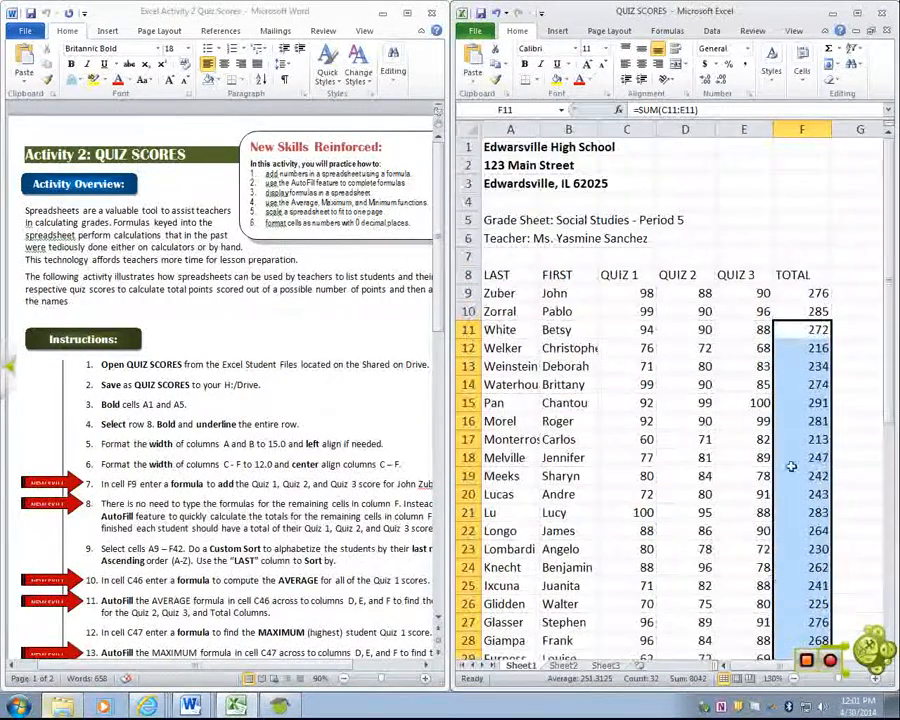
key(Delete)
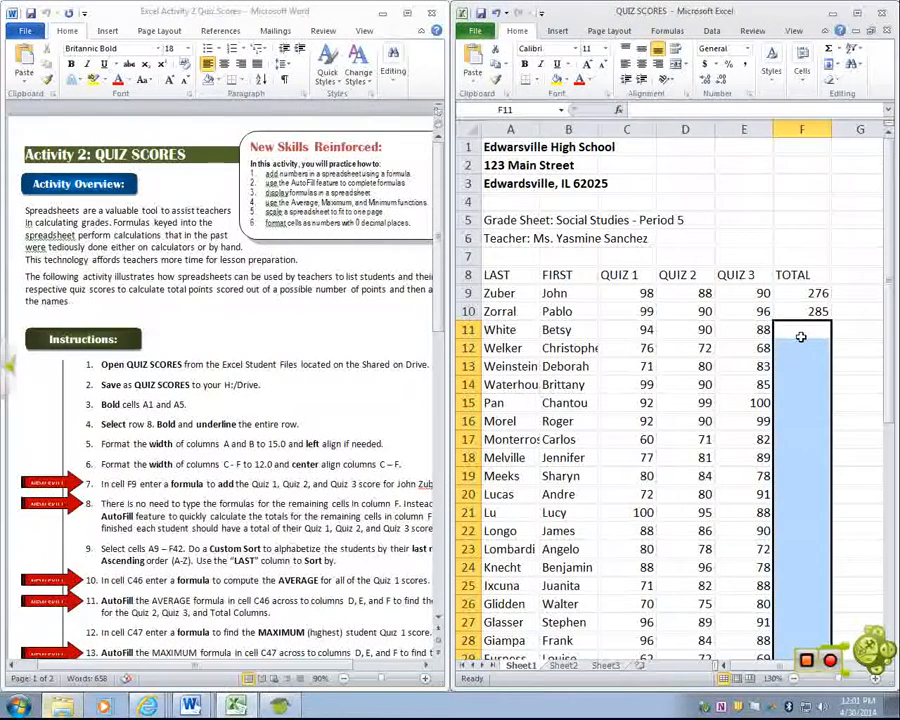
Step: AutoFill the SUM formula from cell F10 down the Total column to F23
click(806, 311)
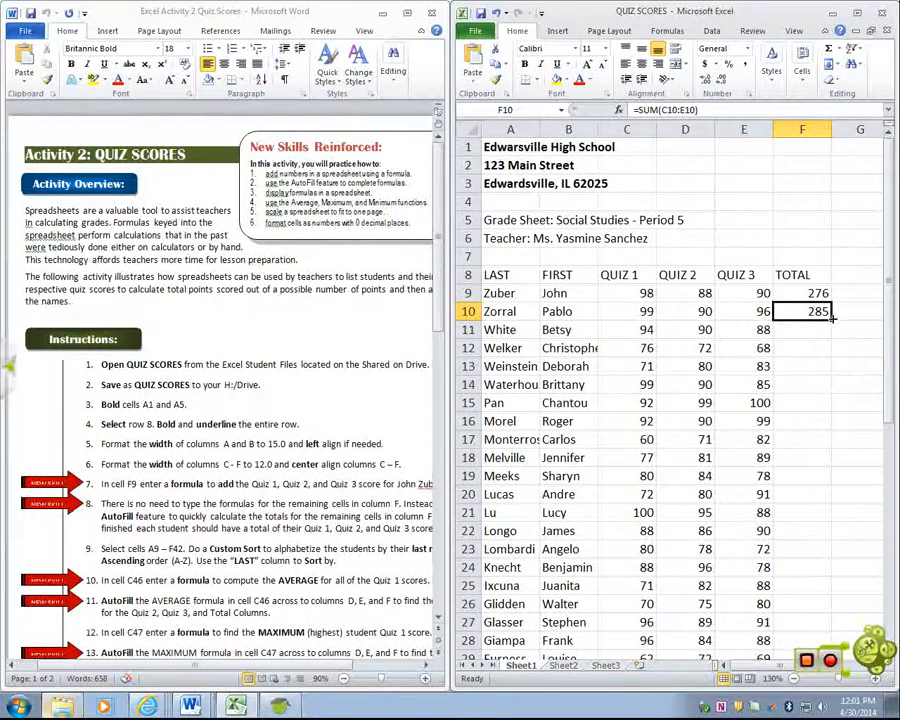
drag(832, 319, 832, 551)
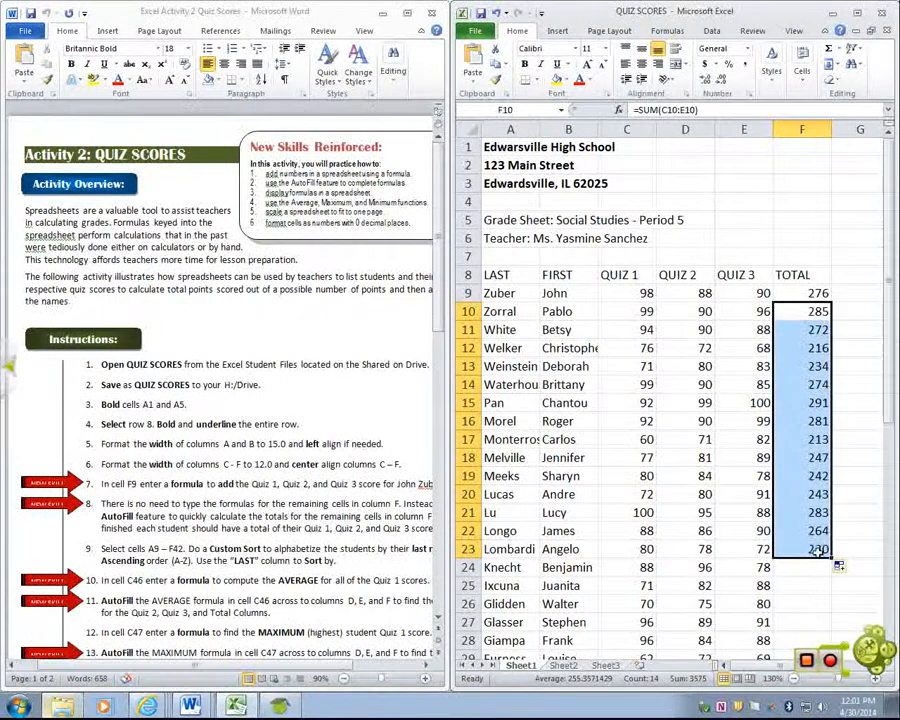
Step: AutoFill the SUM formula from cell F23 down the Total column to F42
click(818, 551)
drag(816, 551, 811, 636)
click(830, 64)
click(760, 81)
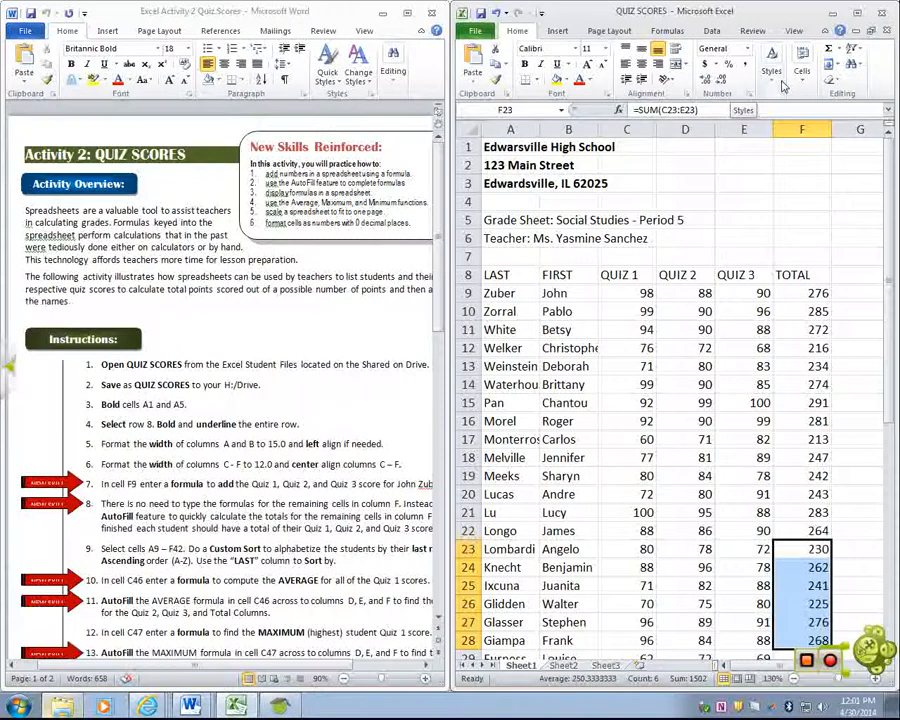
scroll(840, 282, down, 8)
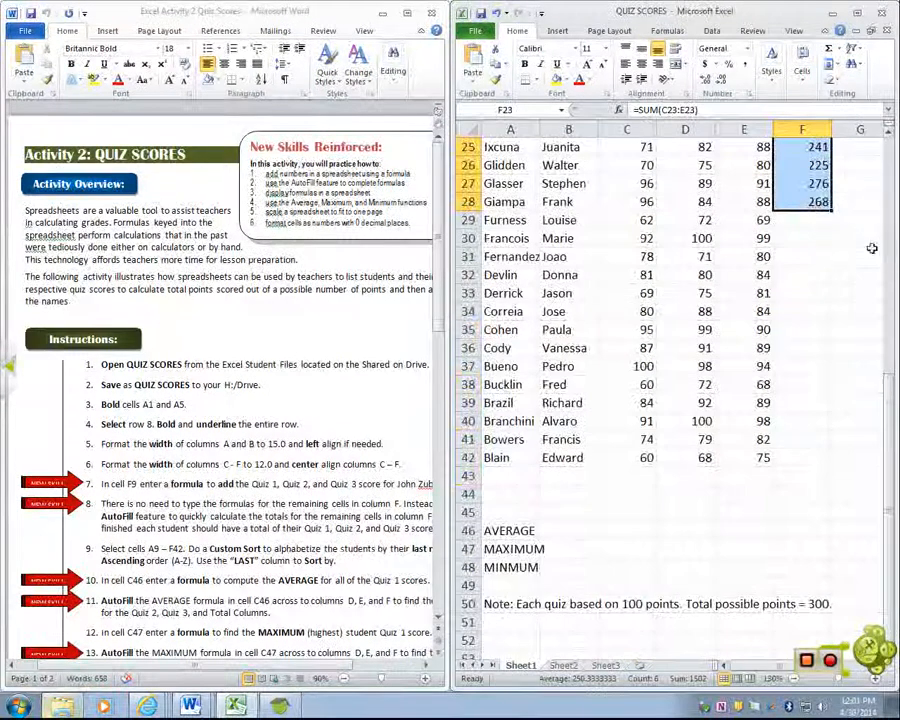
click(826, 238)
click(822, 201)
drag(832, 214, 830, 470)
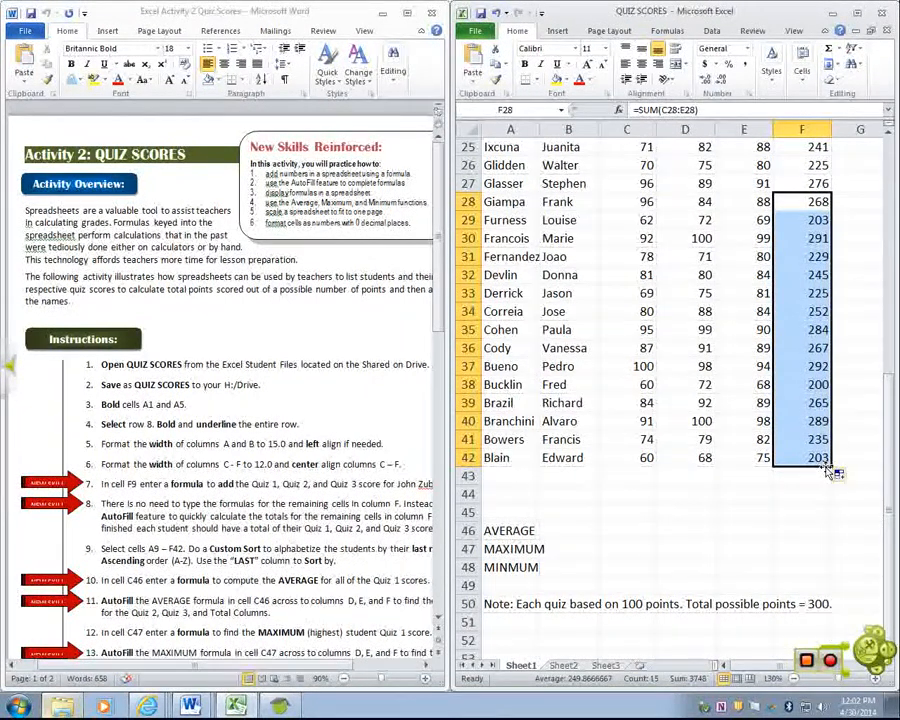
Step: Compare the formulas behind the totals in cells F9 and F10
scroll(800, 422, up, 7)
click(800, 242)
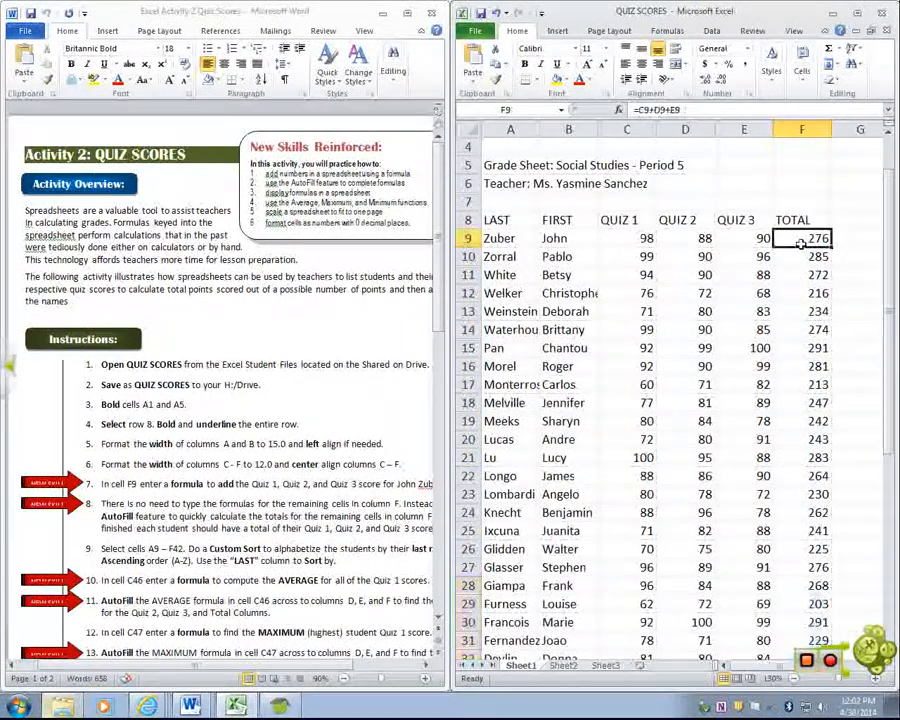
click(811, 257)
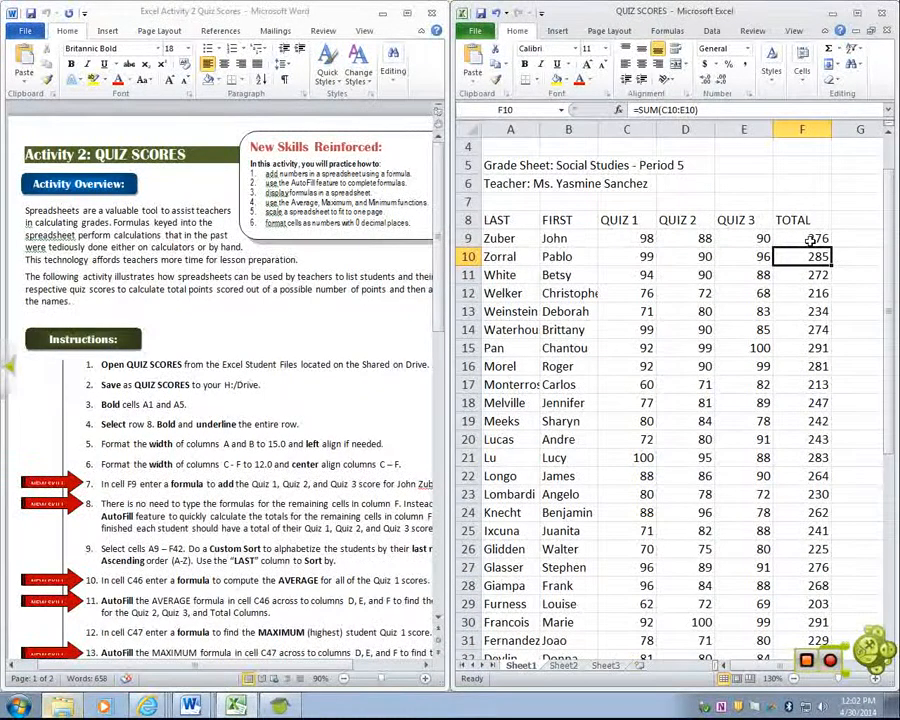
Step: Maximize the workbook window and display the worksheet's formulas instead of their results
click(657, 32)
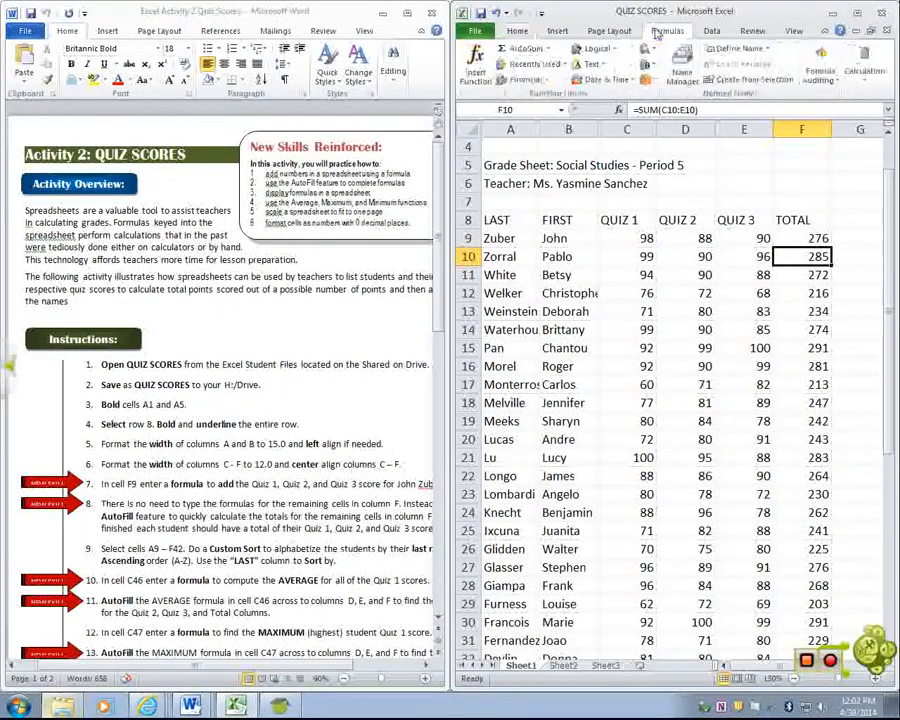
click(857, 12)
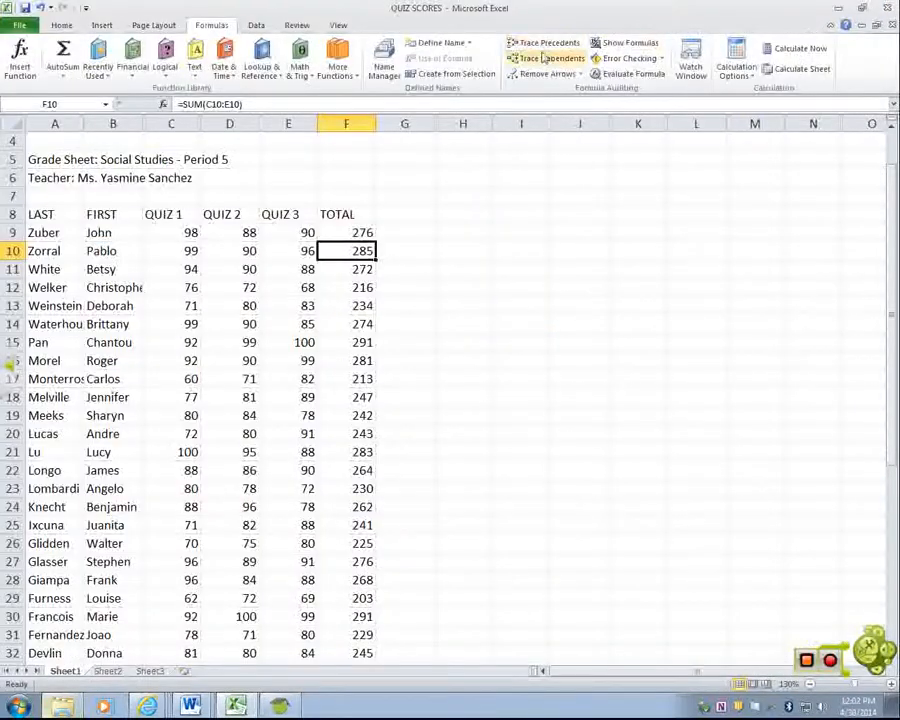
click(634, 43)
click(740, 270)
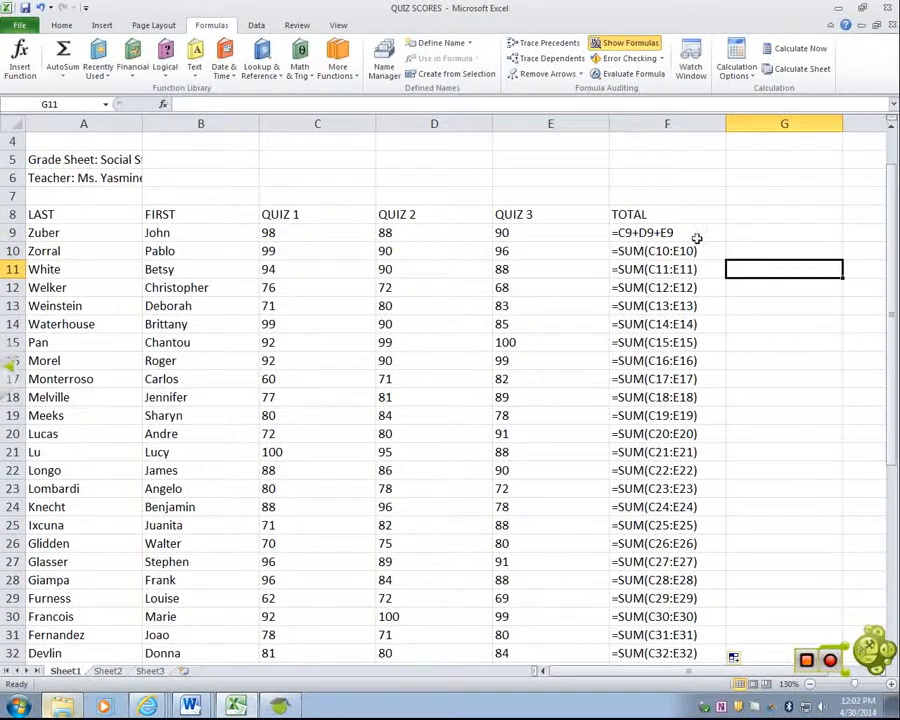
Step: Zoom the sheet to 200% and examine the cell references in the formulas of F9 and F10
click(891, 684)
click(891, 684)
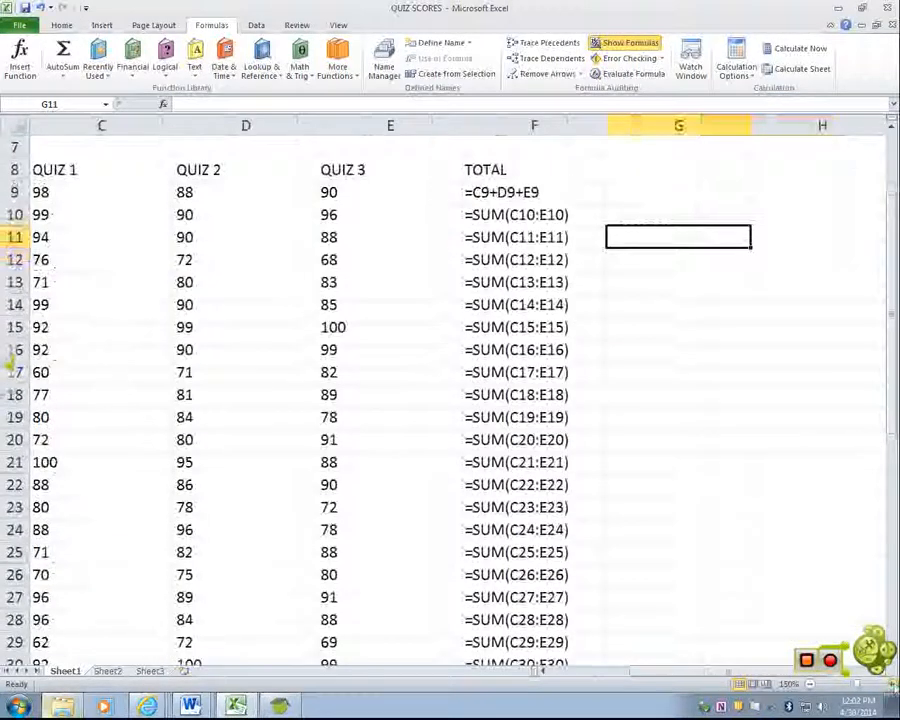
click(891, 684)
click(891, 684)
click(891, 684)
click(891, 684)
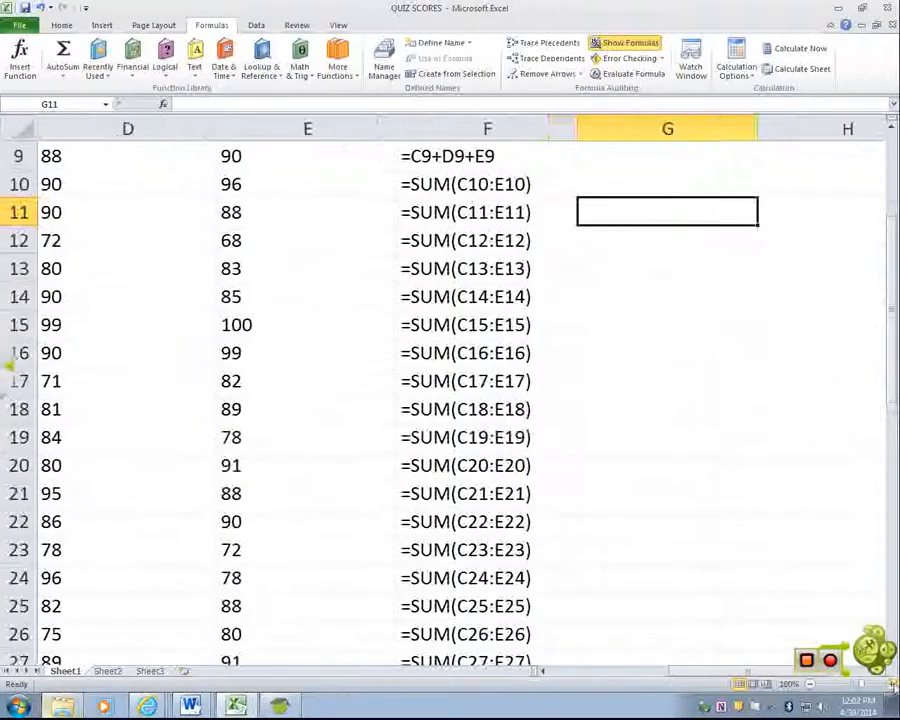
double_click(473, 163)
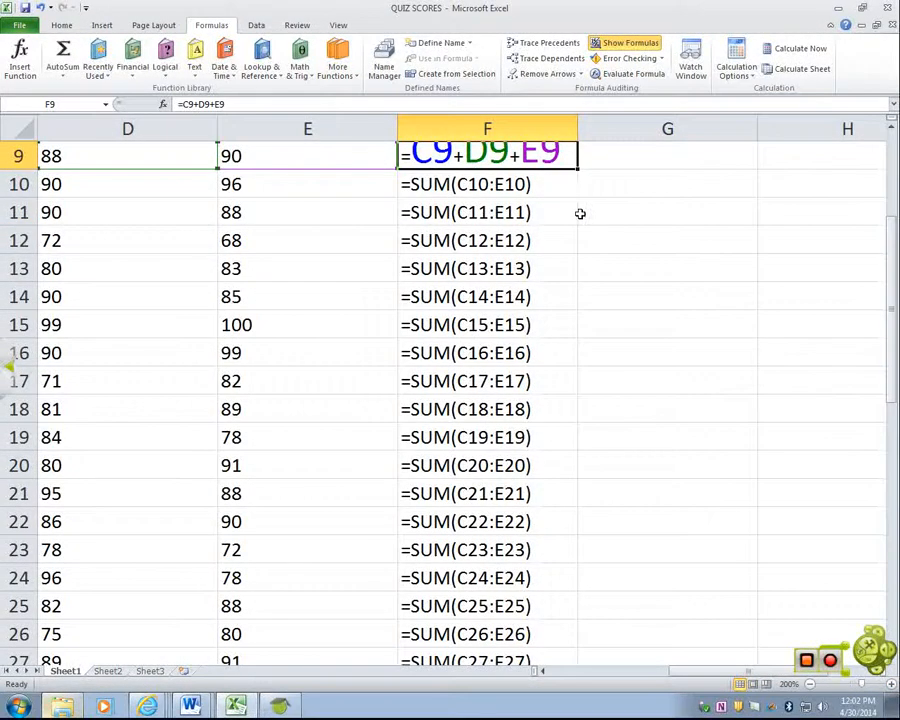
double_click(483, 189)
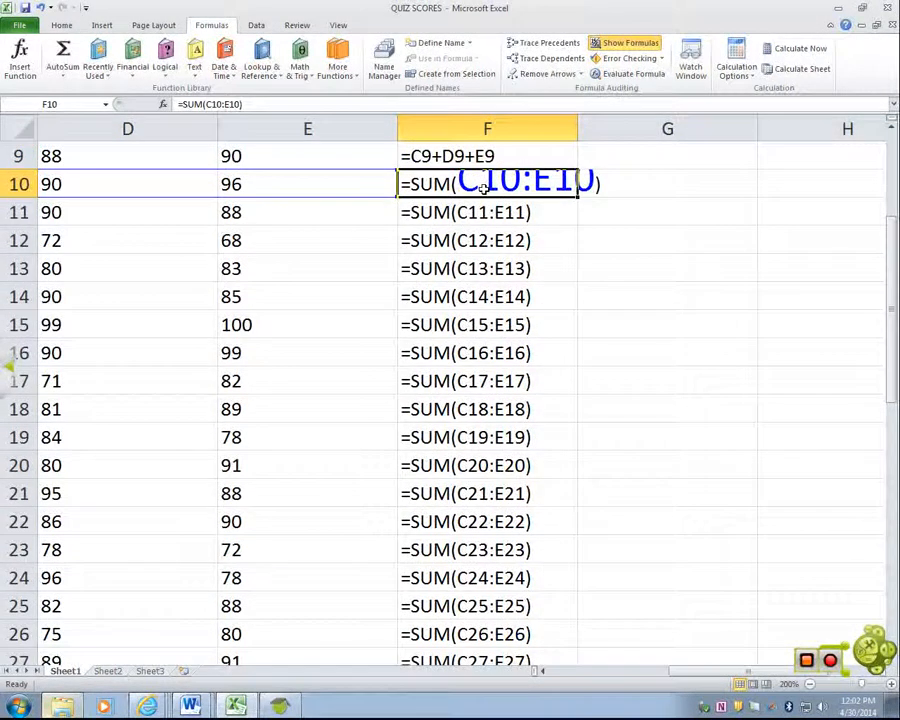
click(604, 272)
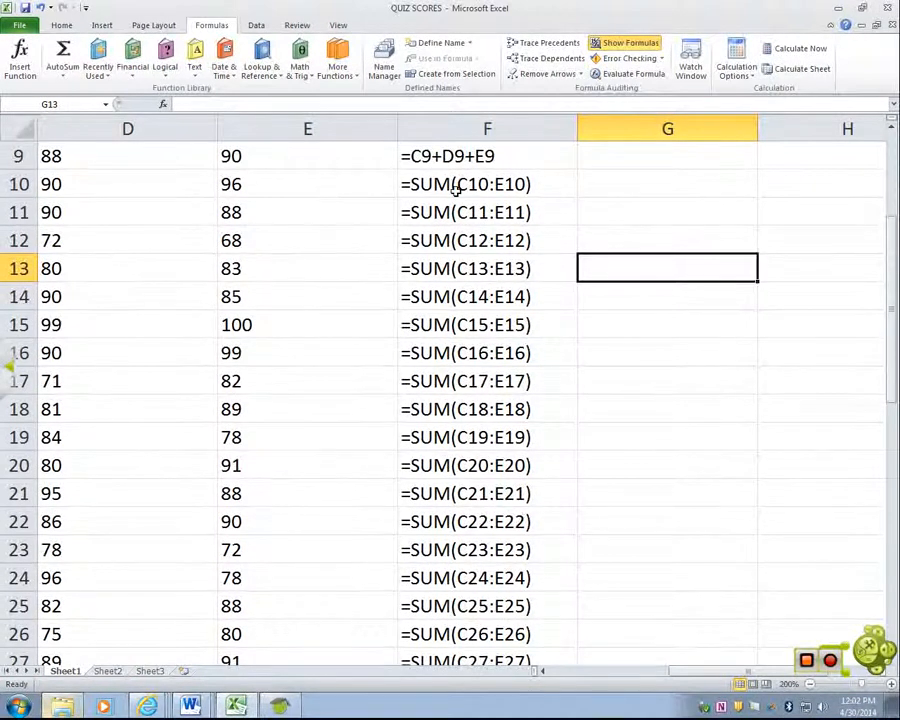
Step: Hide the formulas so the cells display results, and set the worksheet zoom to 130%
key(ctrl+grave)
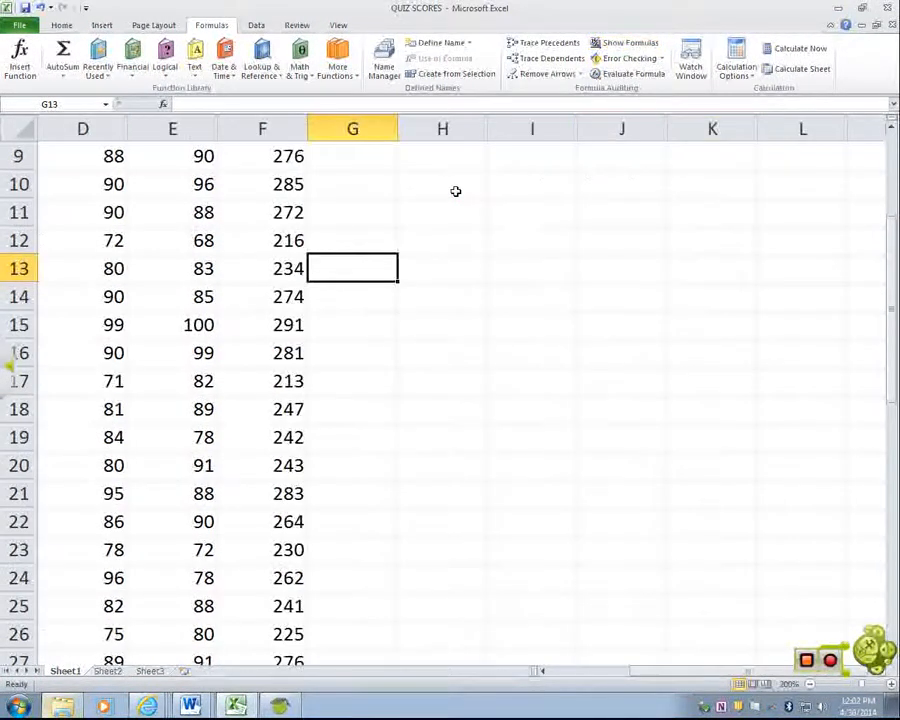
scroll(561, 243, up, 3)
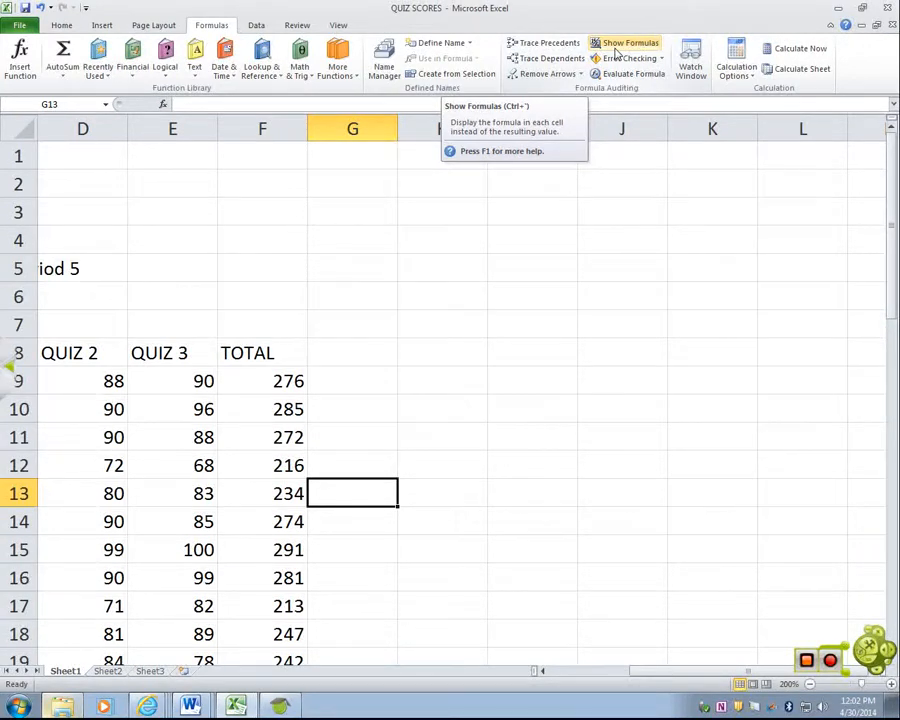
click(810, 685)
click(810, 685)
click(810, 685)
click(810, 685)
click(810, 685)
click(810, 685)
click(810, 685)
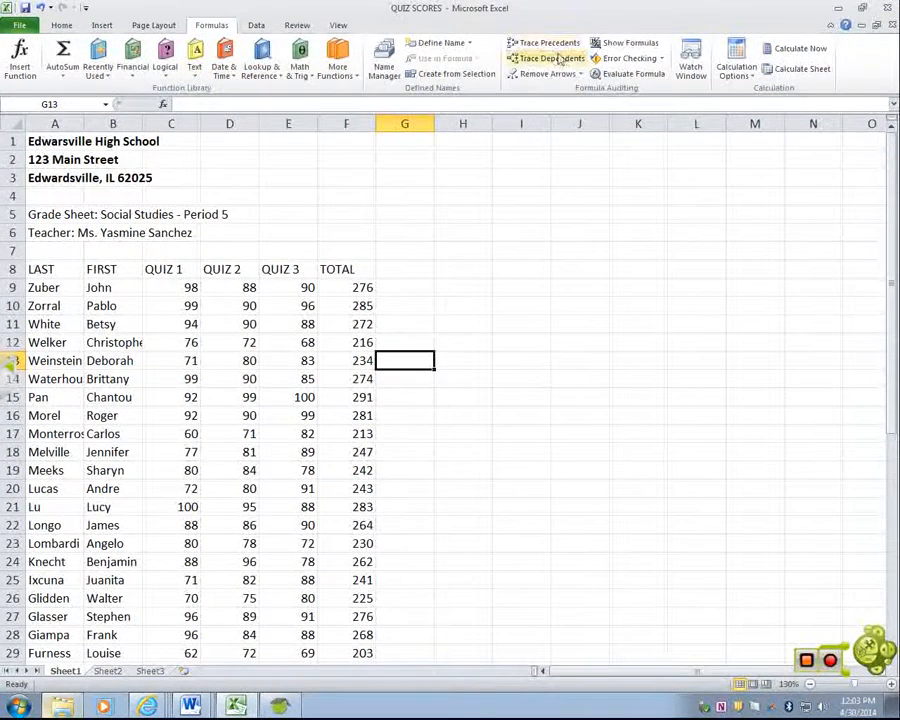
Step: Switch Show Formulas on and off repeatedly to compare the Total column's formulas with their results
click(619, 45)
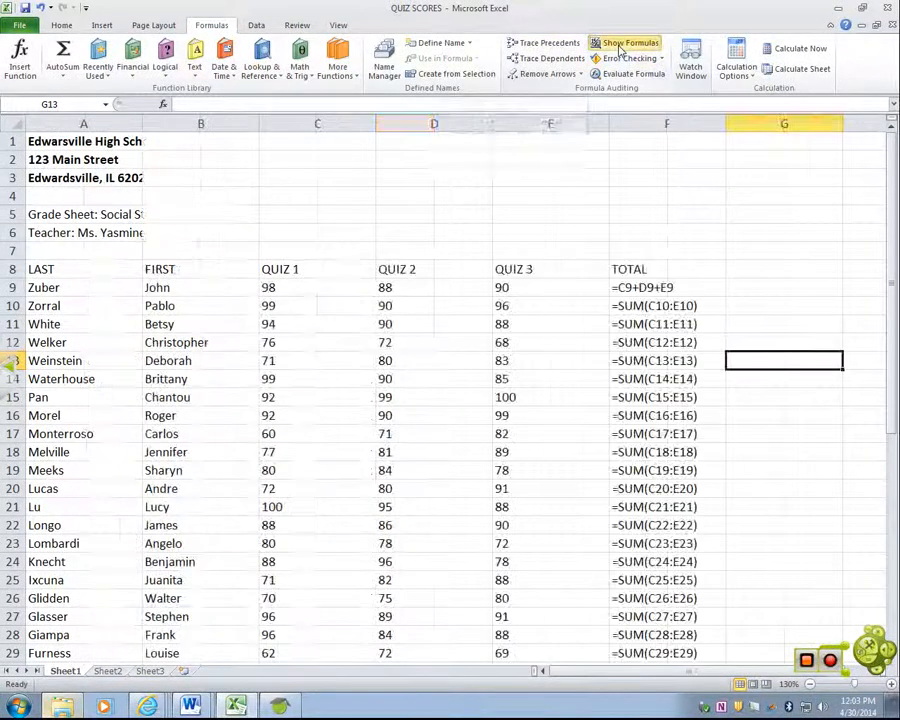
click(619, 45)
click(619, 45)
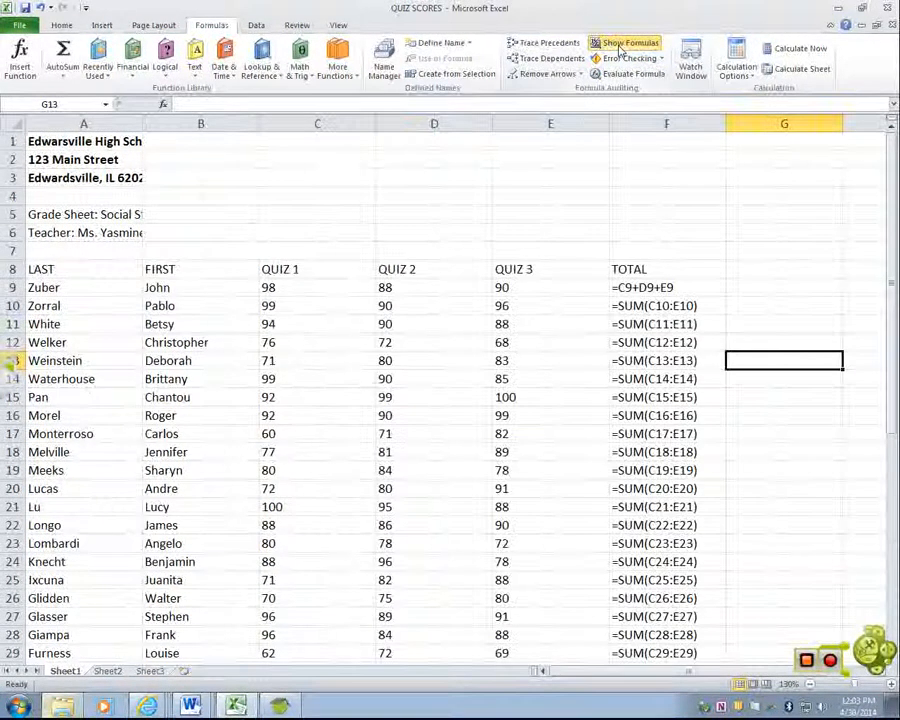
click(619, 45)
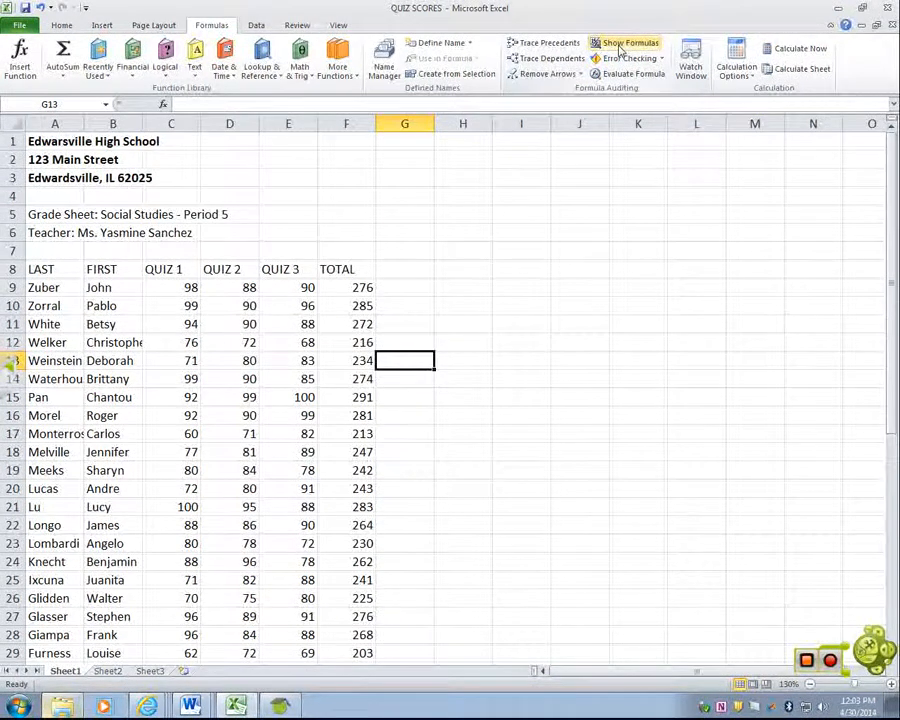
click(620, 50)
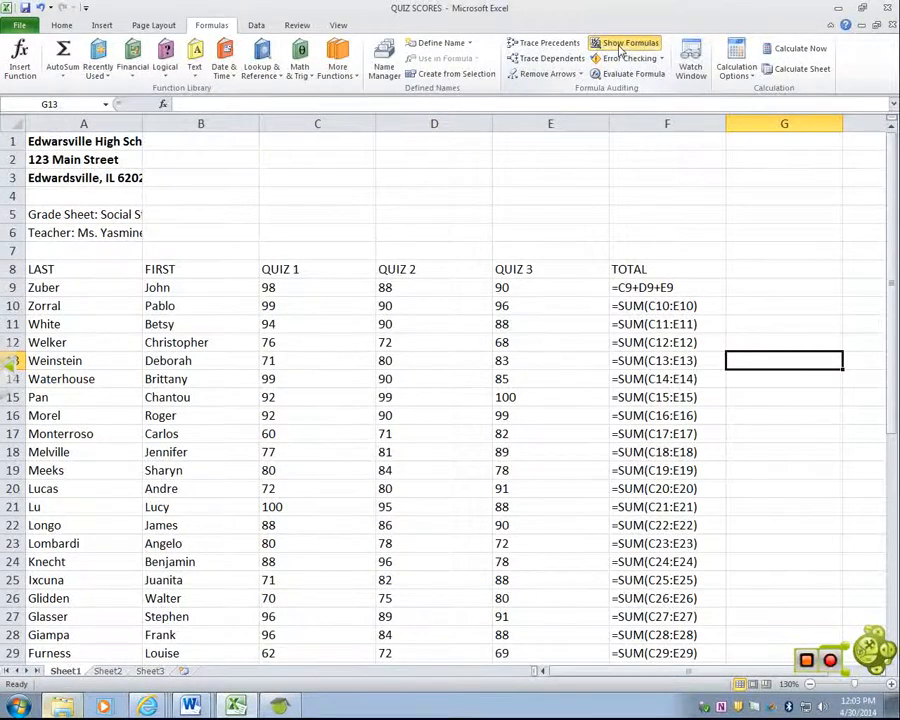
click(620, 46)
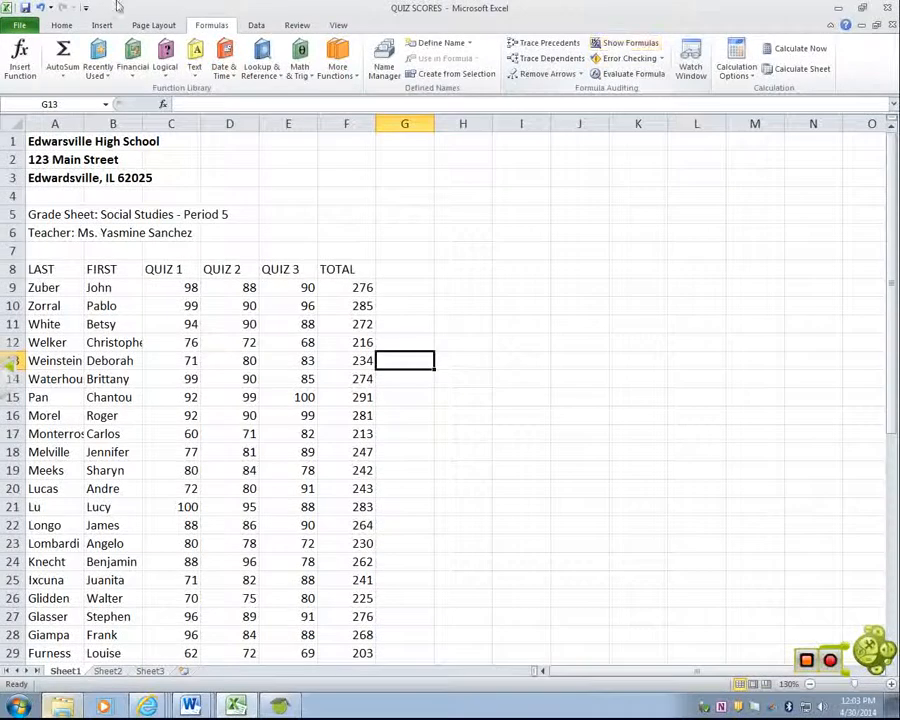
click(610, 45)
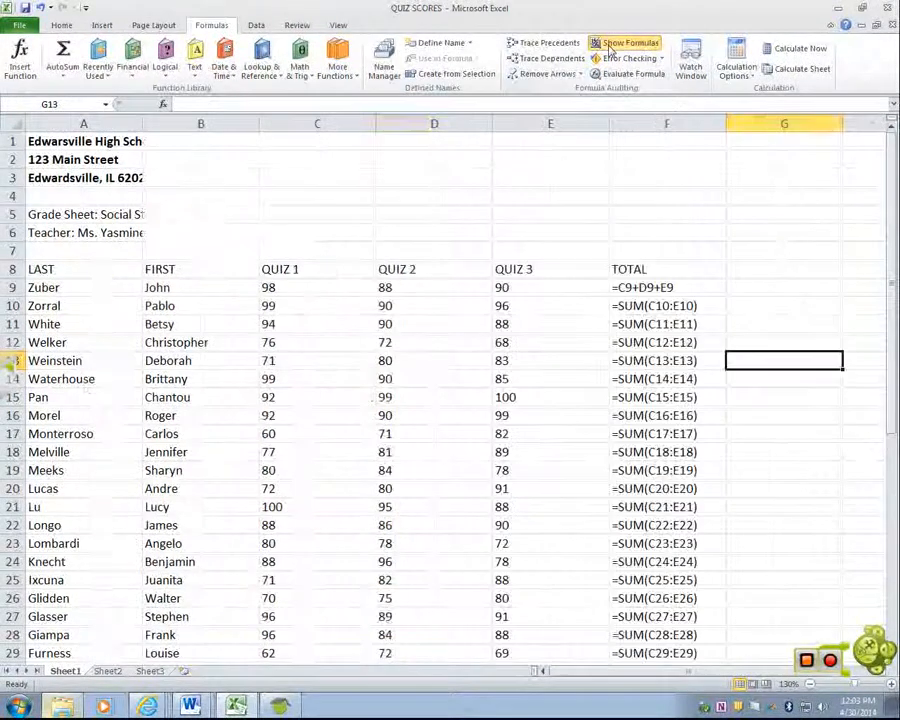
click(610, 45)
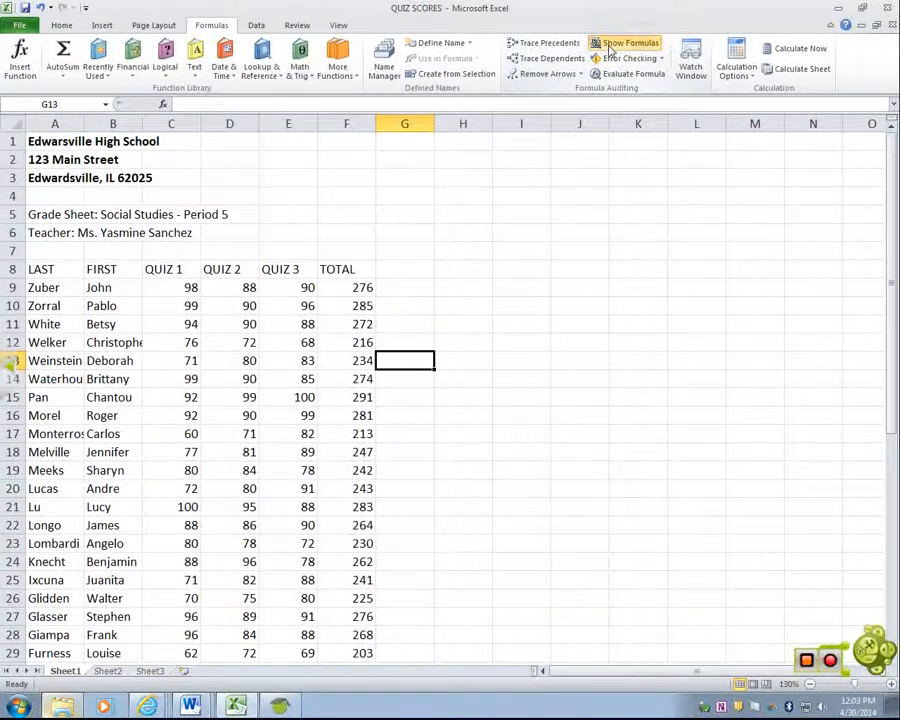
click(610, 45)
click(610, 45)
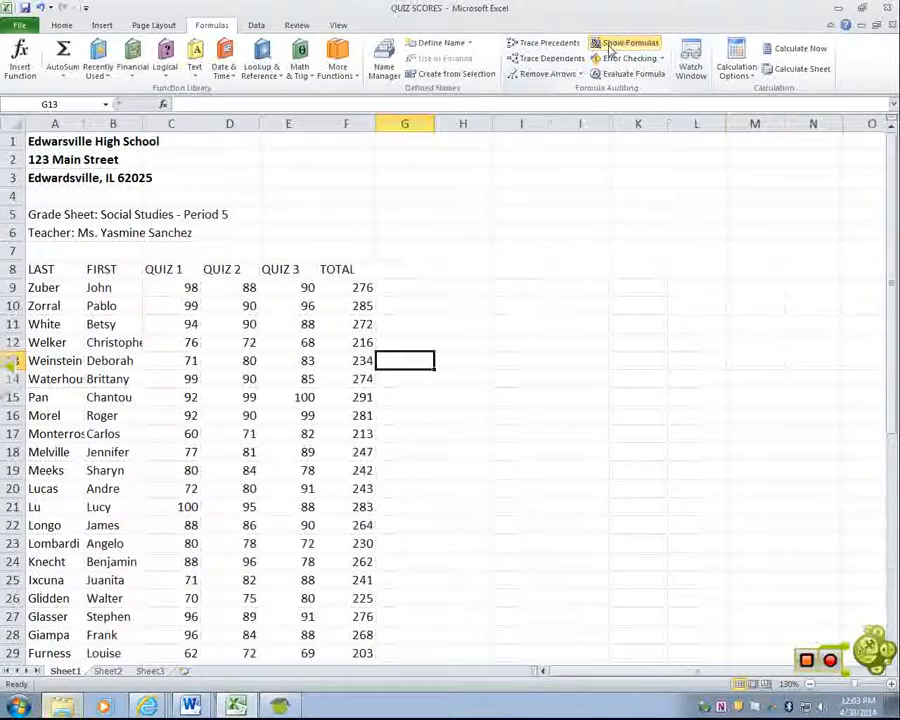
click(610, 45)
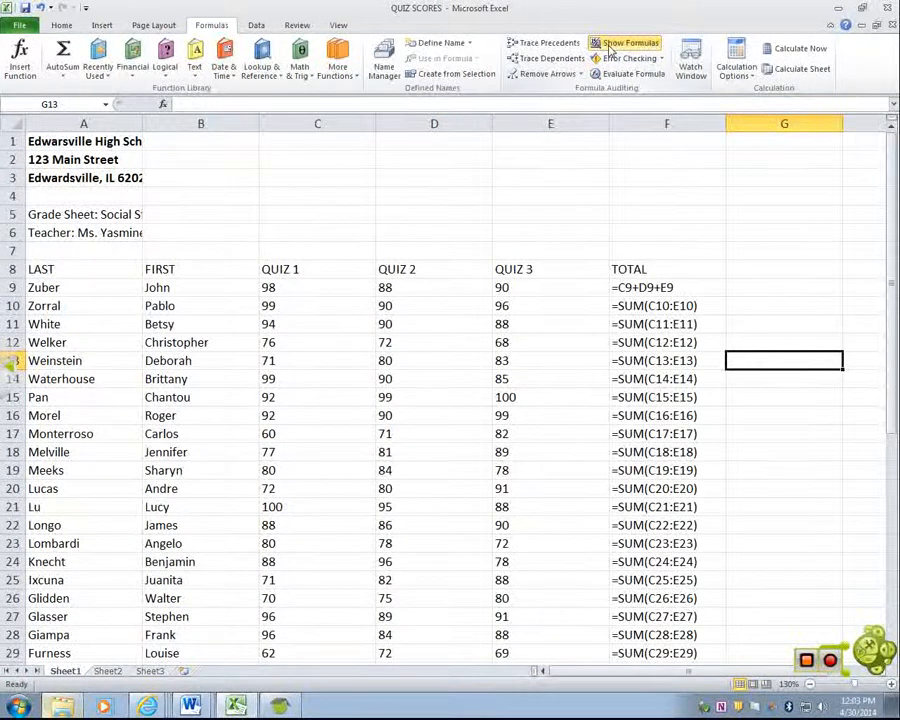
click(610, 45)
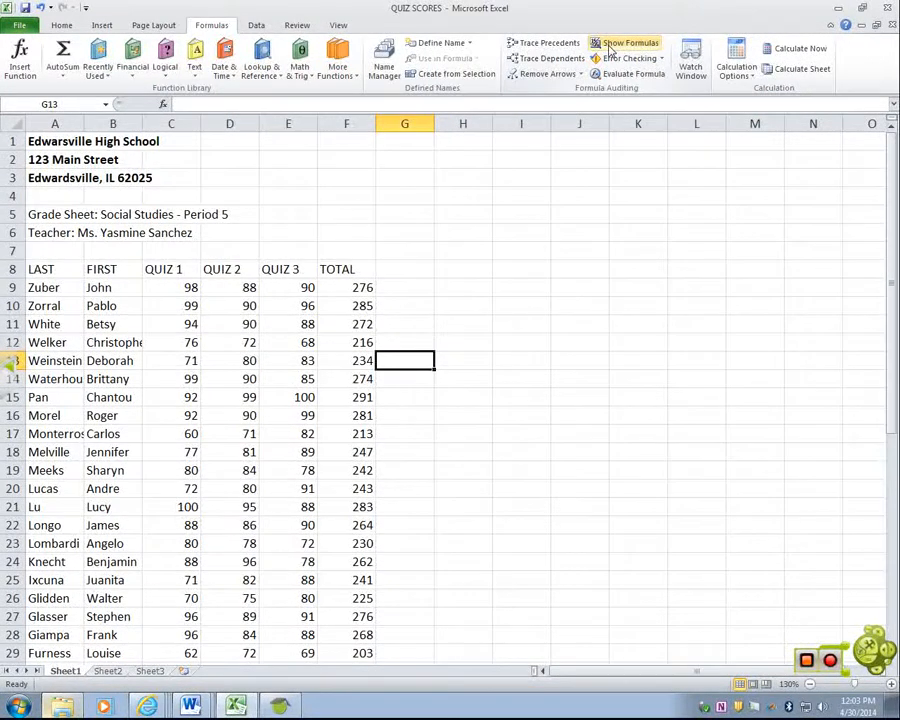
Step: Locate the Quiz 1 cells for the average, maximum and minimum in C46, C47 and C48
scroll(540, 386, down, 9)
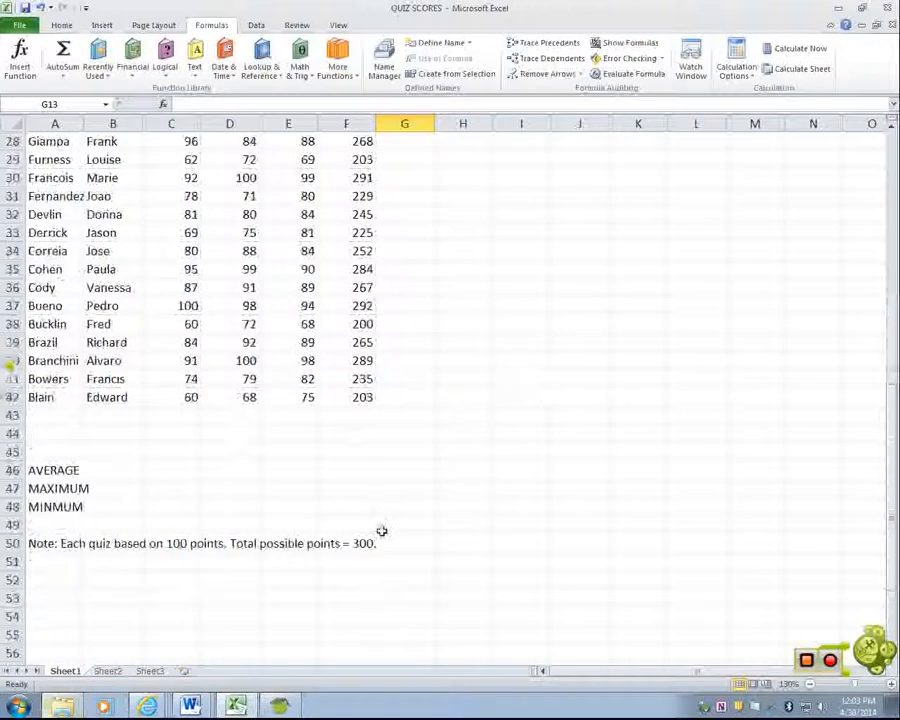
click(162, 467)
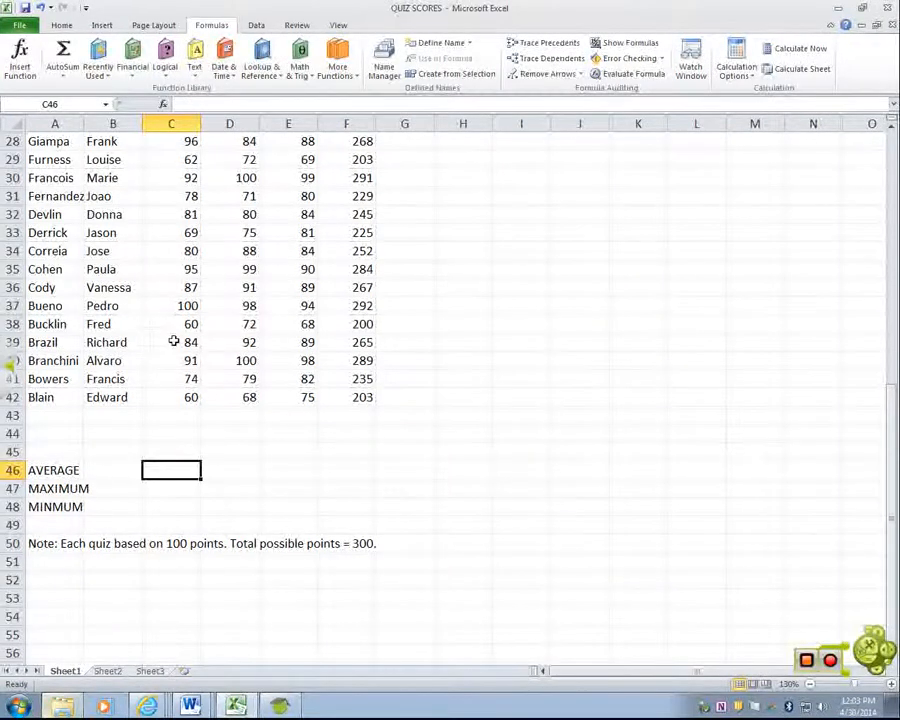
click(172, 492)
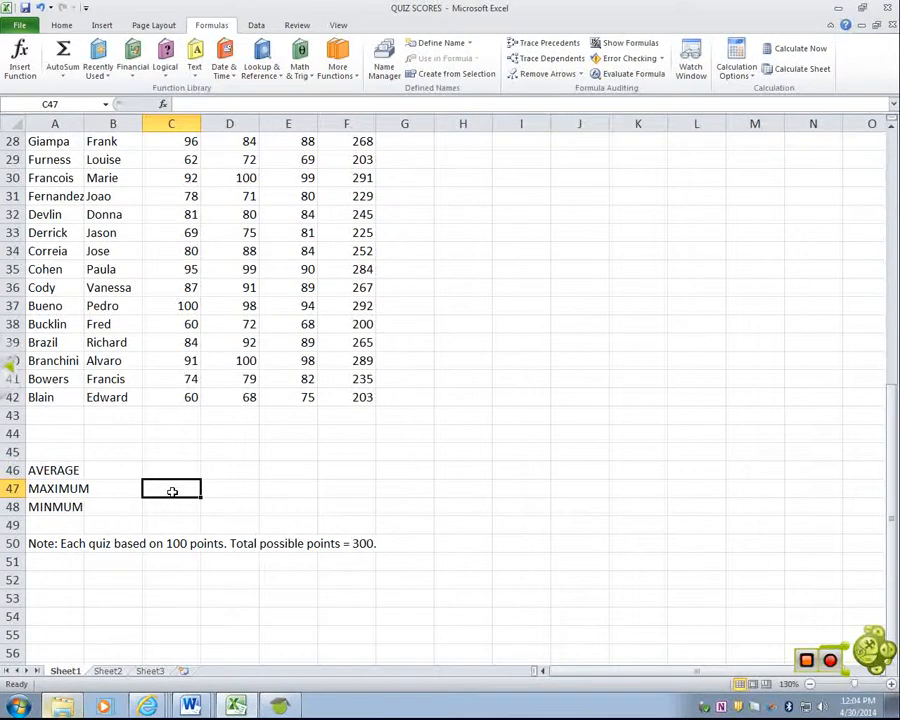
click(164, 510)
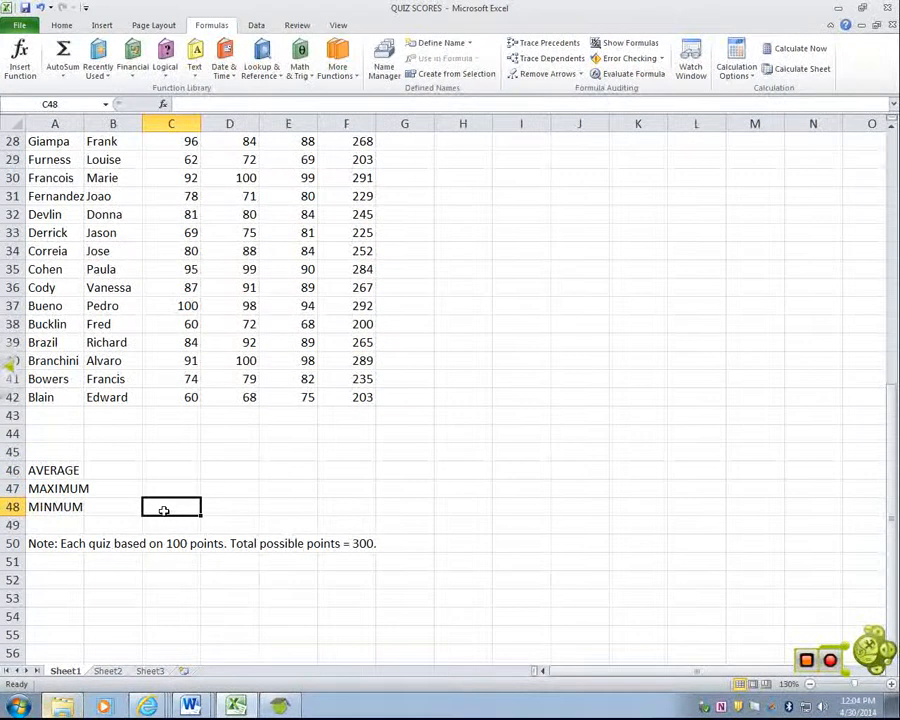
Step: Select the Quiz 1 average cell C46 and look over the functions available with AutoSum
click(159, 466)
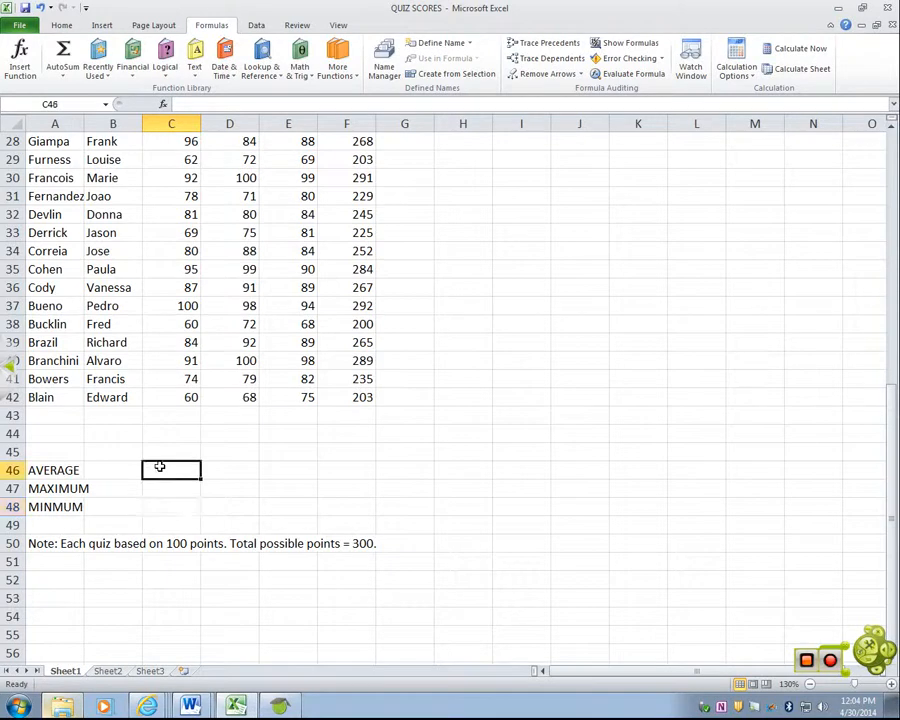
scroll(159, 466, up, 9)
scroll(159, 466, down, 1)
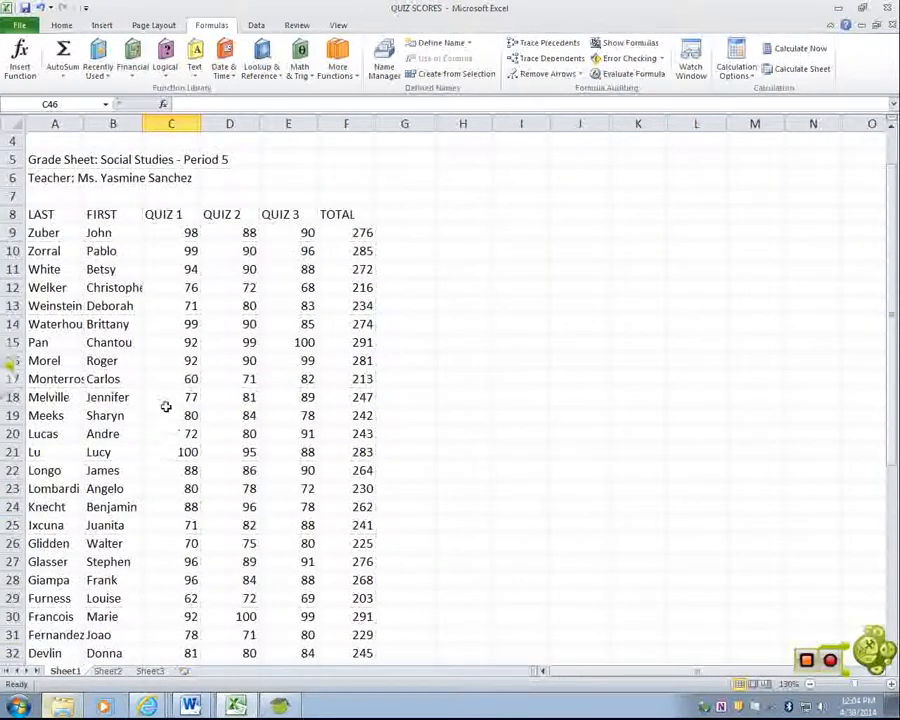
click(63, 27)
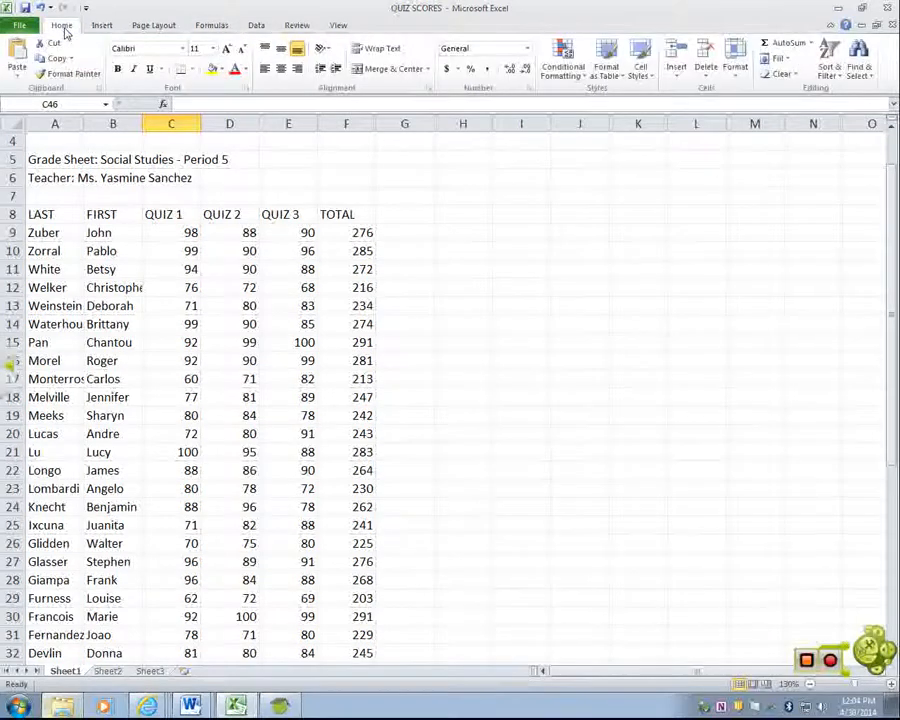
click(811, 44)
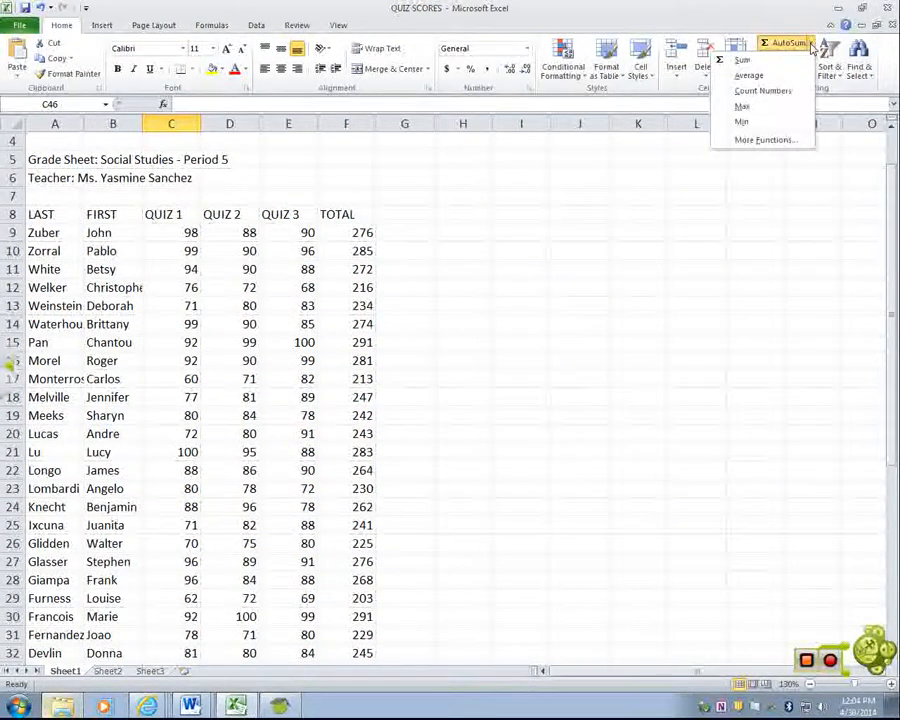
click(811, 46)
click(214, 28)
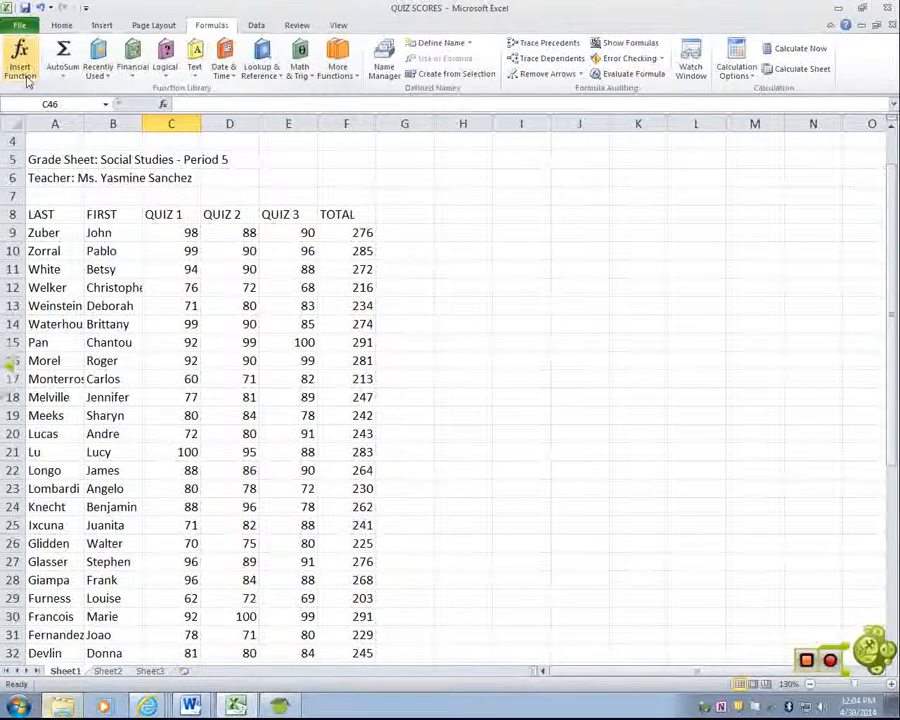
click(62, 26)
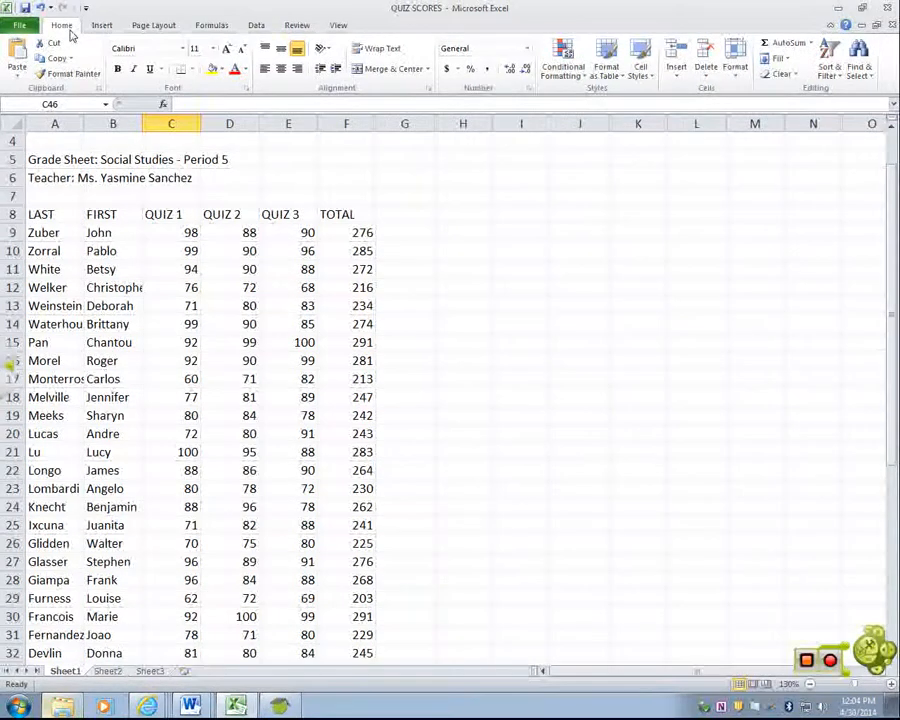
Step: Set the worksheet zoom to 90% so the scores and the summary rows fit together
scroll(203, 333, down, 6)
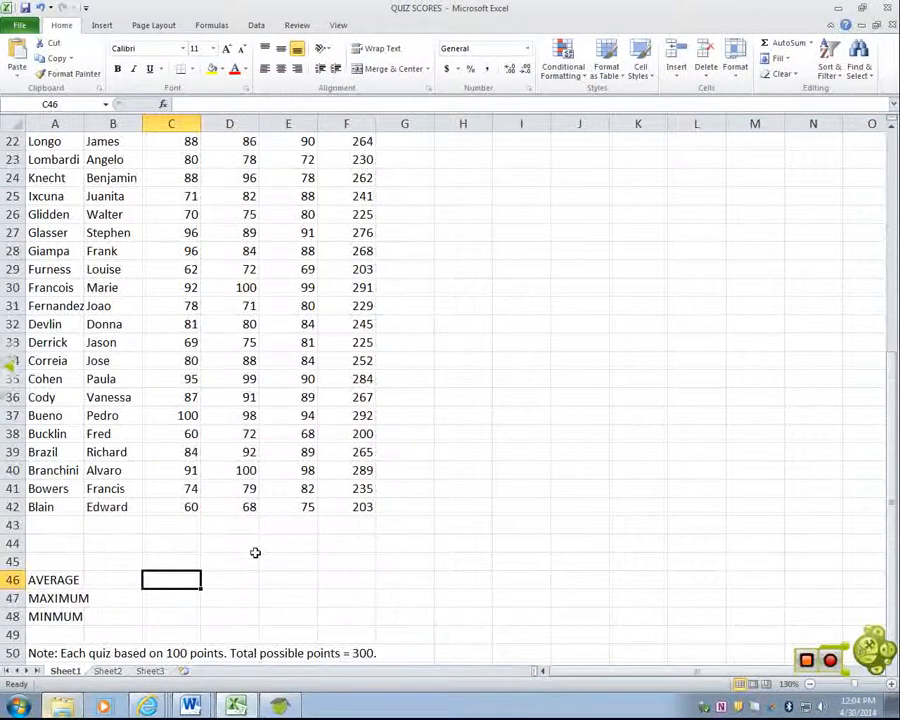
click(810, 684)
click(810, 685)
click(810, 685)
click(810, 685)
scroll(584, 585, up, 3)
scroll(584, 586, down, 1)
scroll(584, 585, down, 3)
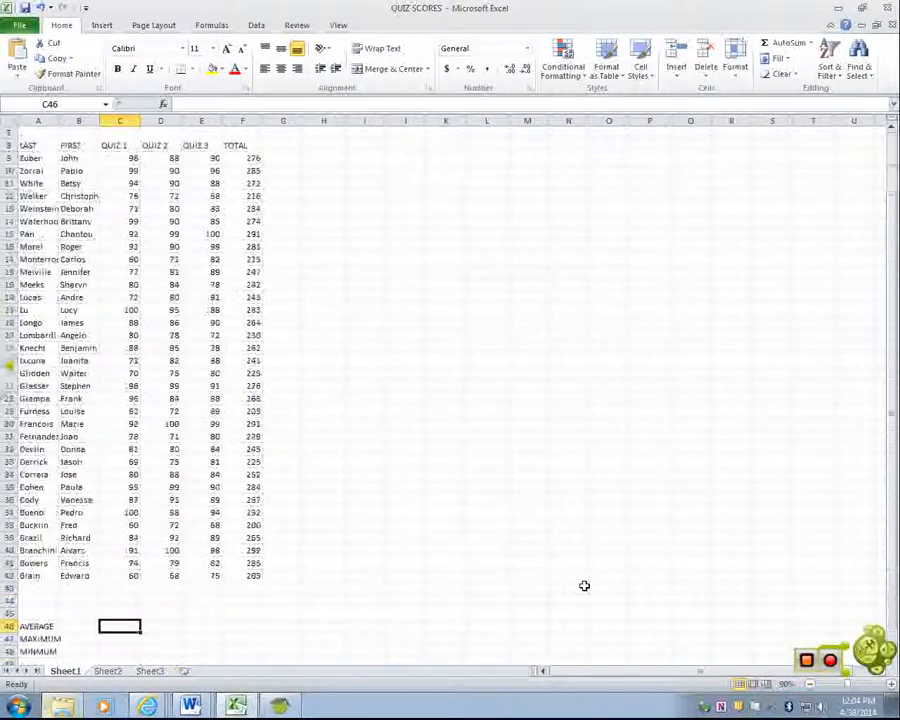
Step: Compute the Quiz 1 average of C9:C42 in C46, and clear the cell again
click(810, 48)
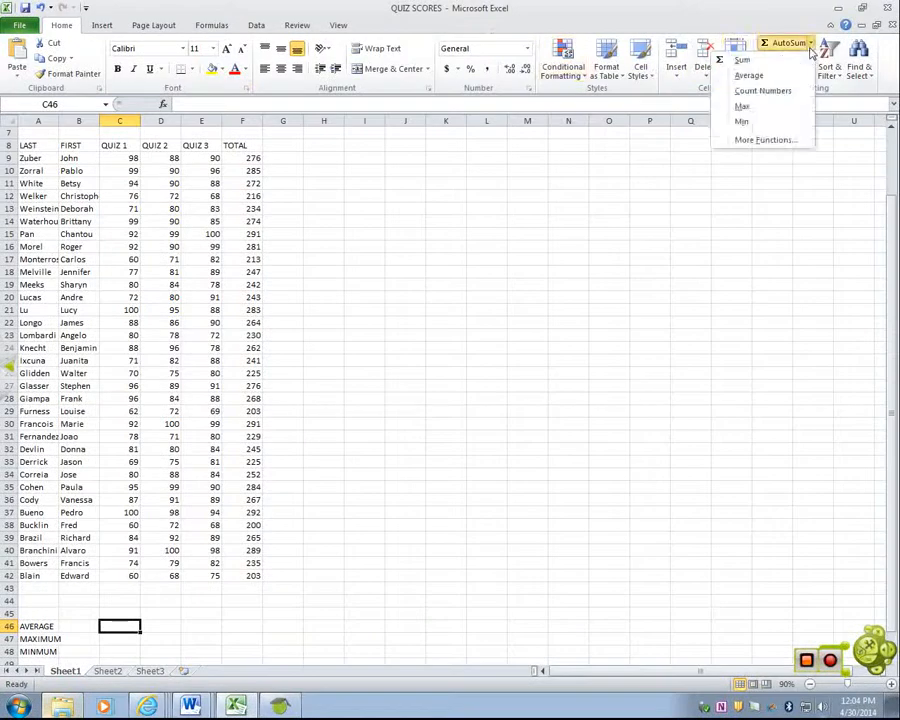
click(750, 76)
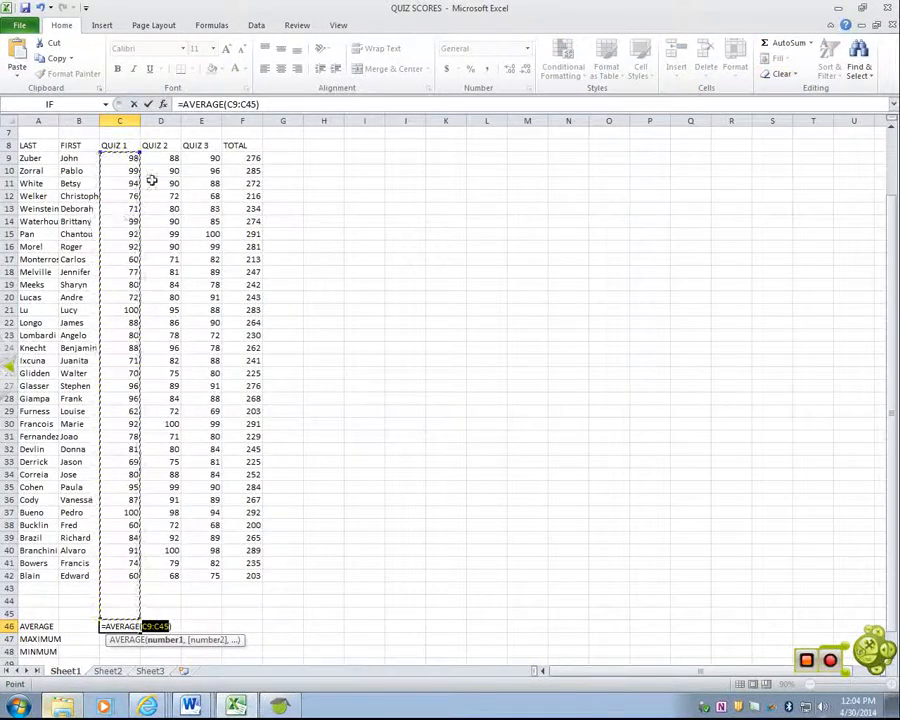
drag(129, 161, 107, 400)
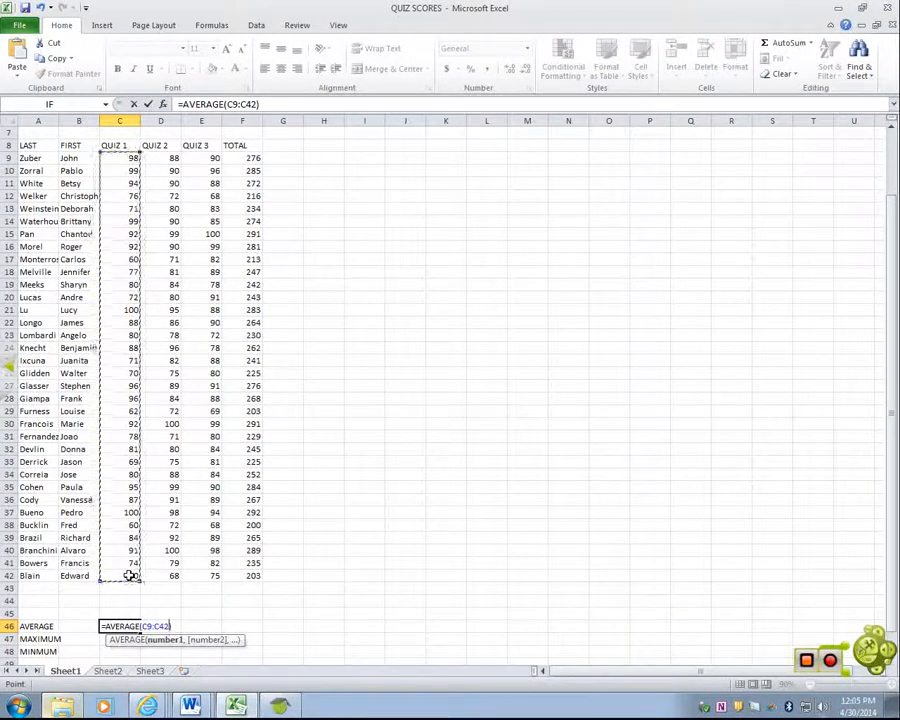
key(Return)
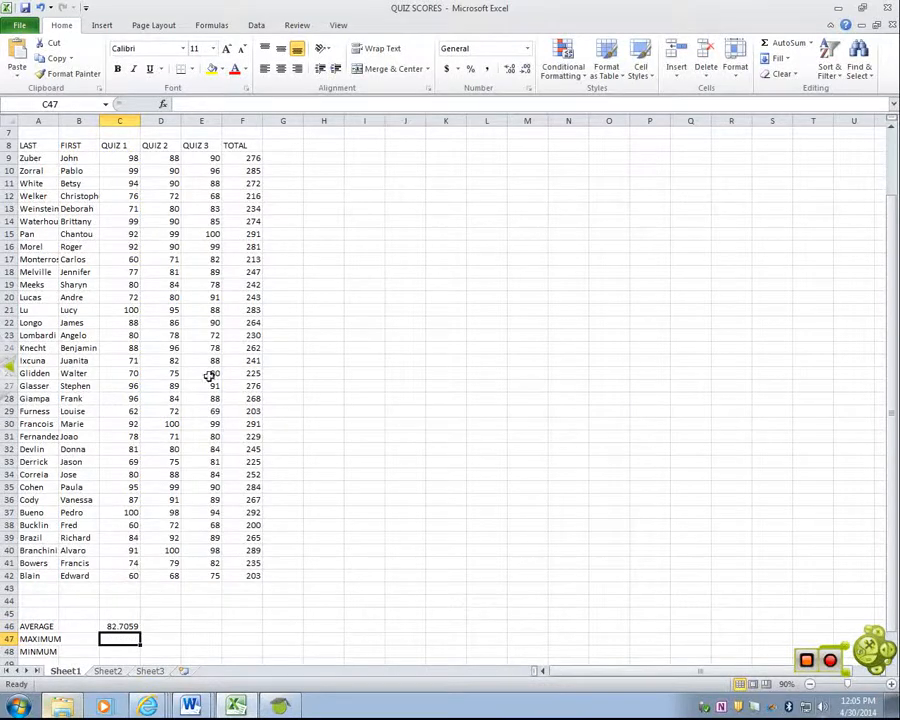
click(132, 625)
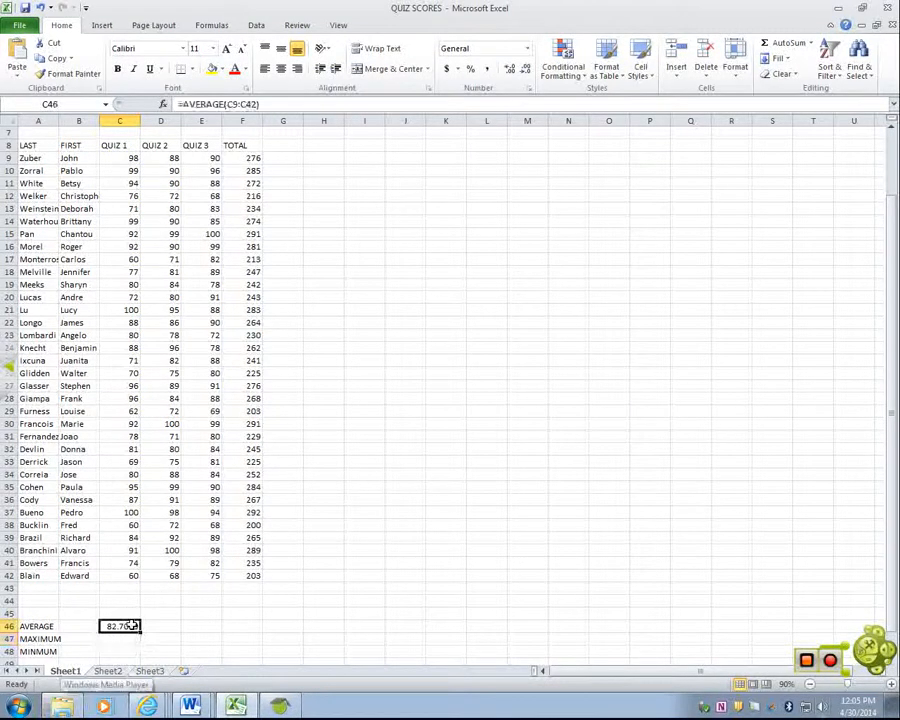
key(Delete)
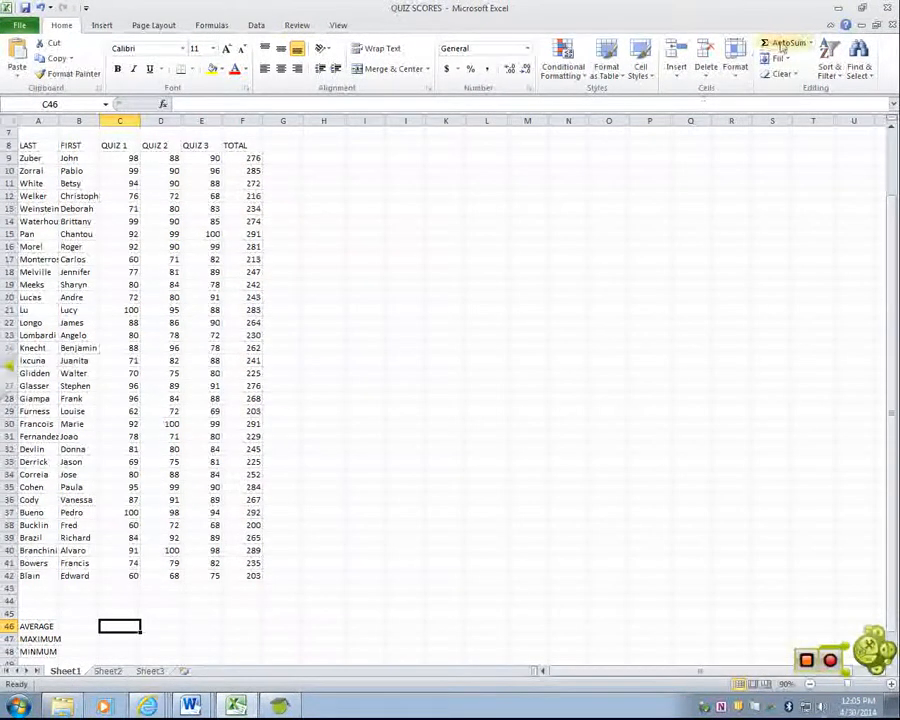
Step: Enter the AutoSum Average function in C46 for the Quiz 1 scores, using only the range C9:C42
click(811, 44)
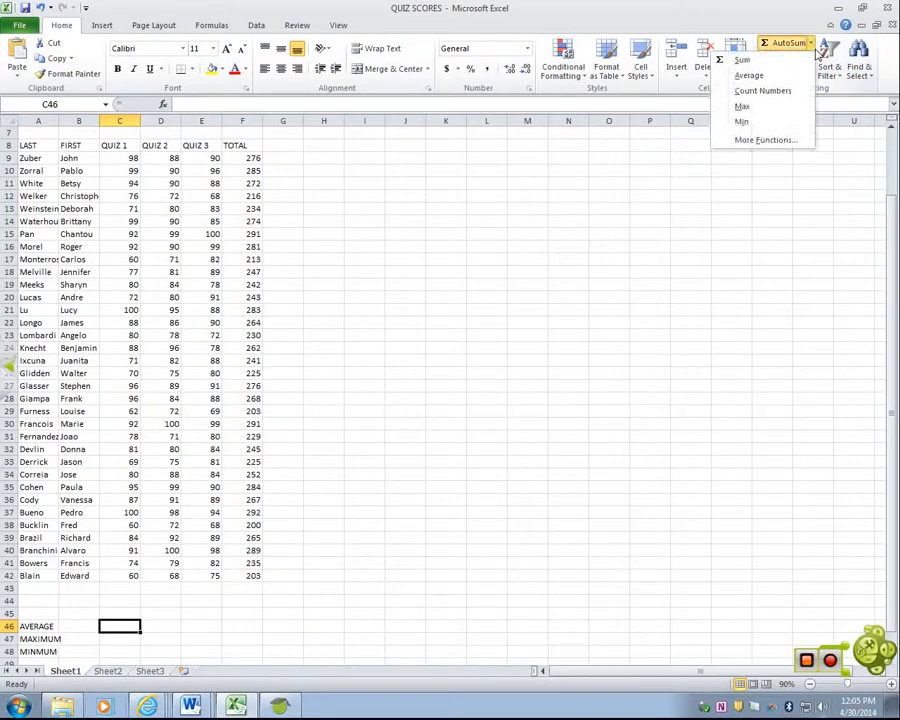
click(767, 77)
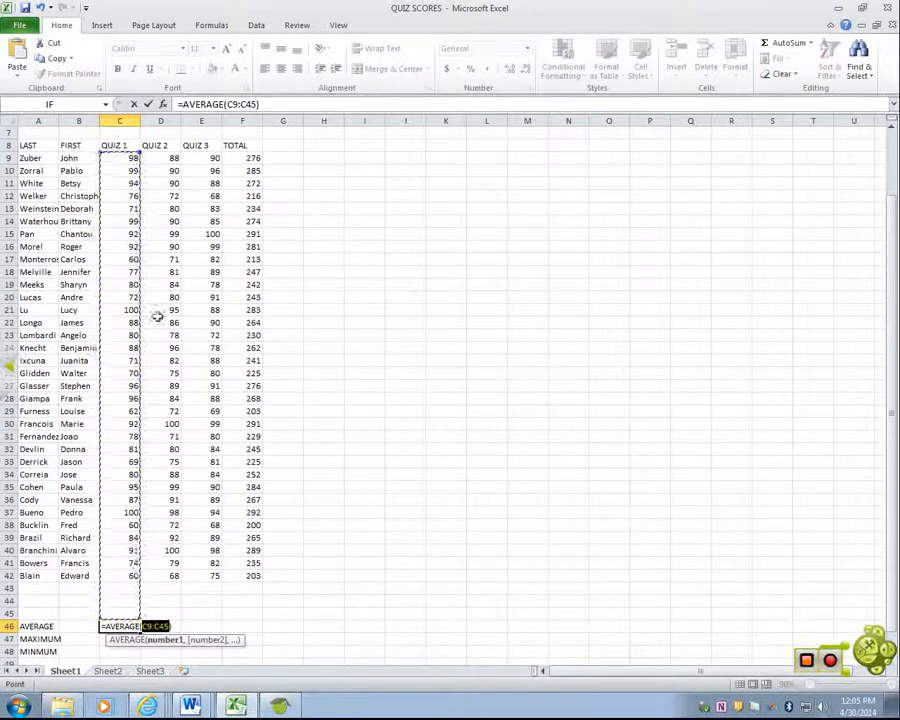
drag(133, 159, 132, 576)
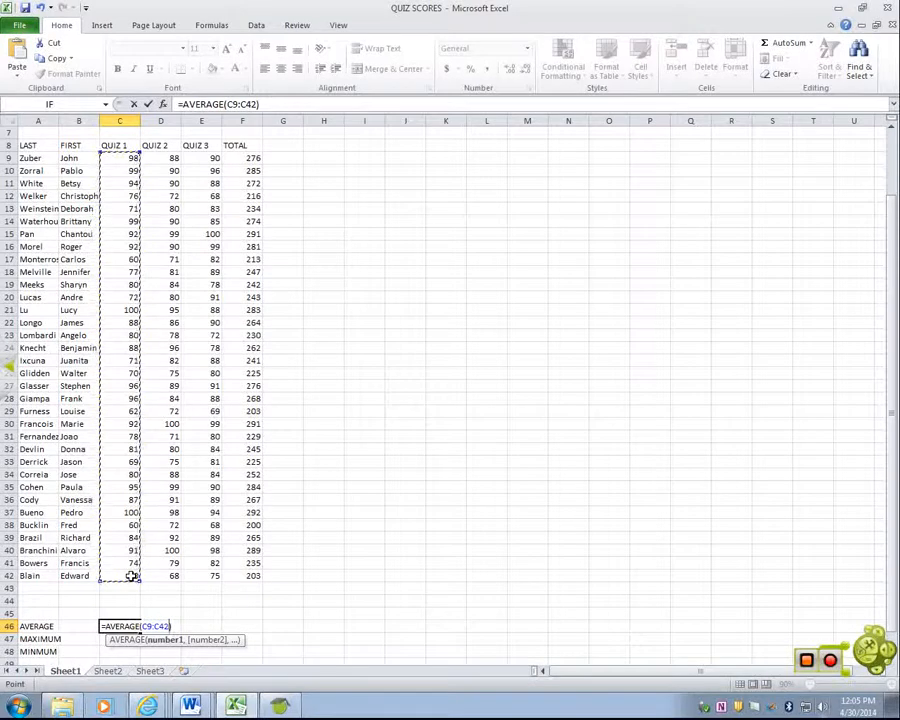
key(Return)
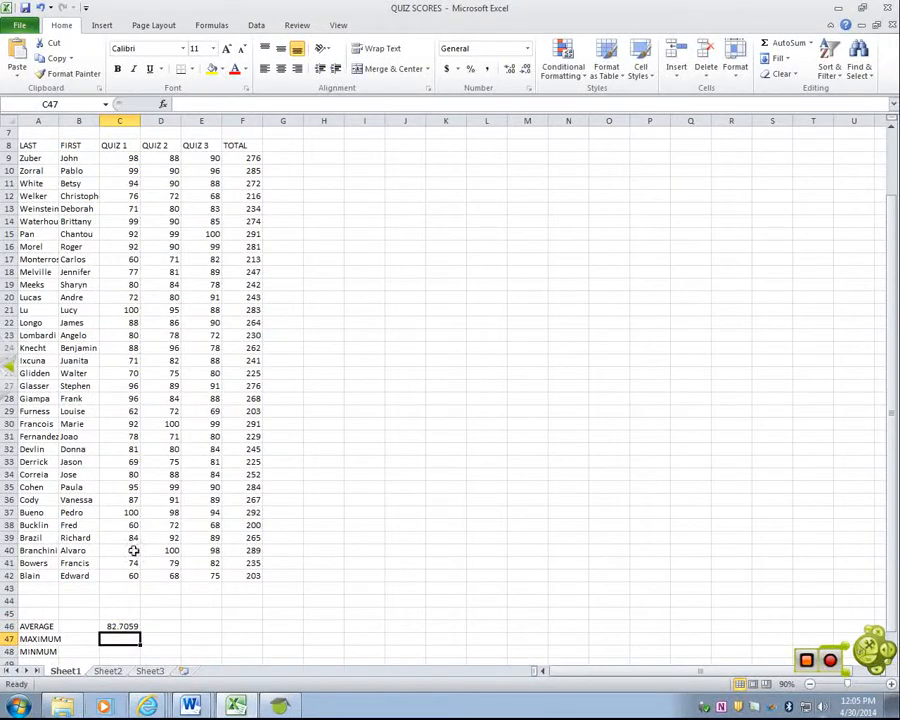
Step: Format the Quiz 1 average in C46 to show no decimal places, and fill it across to F46
click(127, 626)
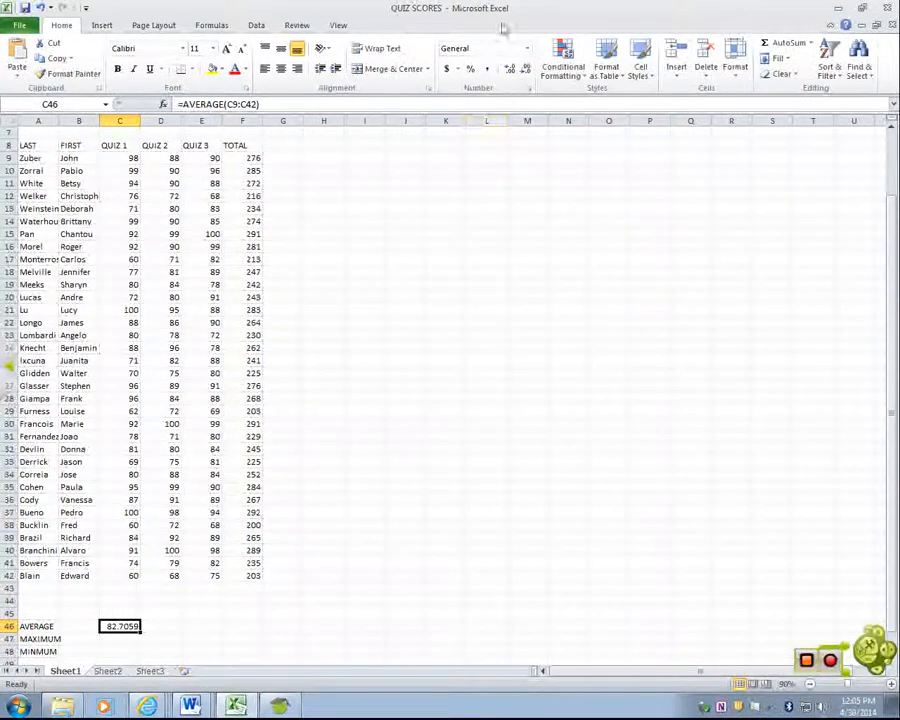
click(525, 72)
click(525, 72)
click(526, 74)
click(510, 72)
click(510, 72)
click(510, 72)
click(510, 72)
click(525, 72)
click(525, 72)
click(525, 72)
click(525, 72)
click(511, 72)
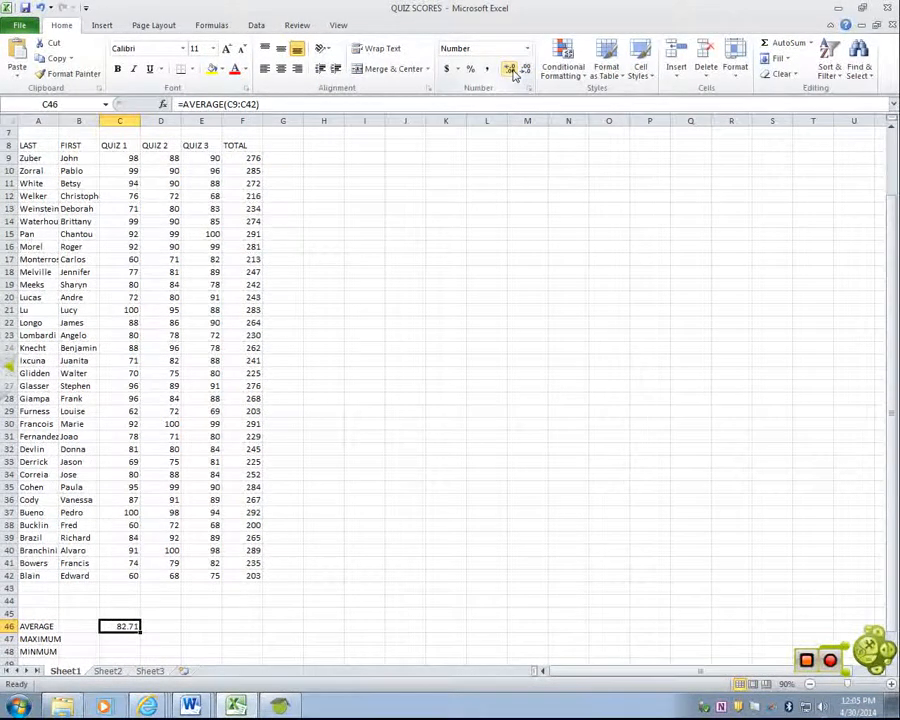
click(510, 72)
click(510, 72)
click(527, 71)
click(527, 71)
click(527, 71)
click(527, 71)
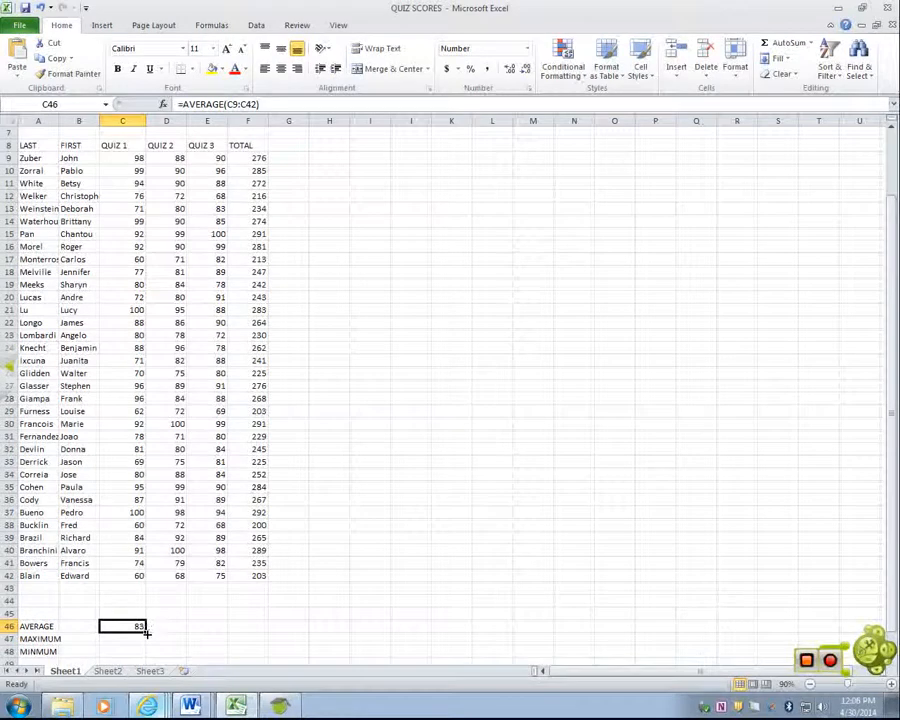
drag(146, 631, 264, 632)
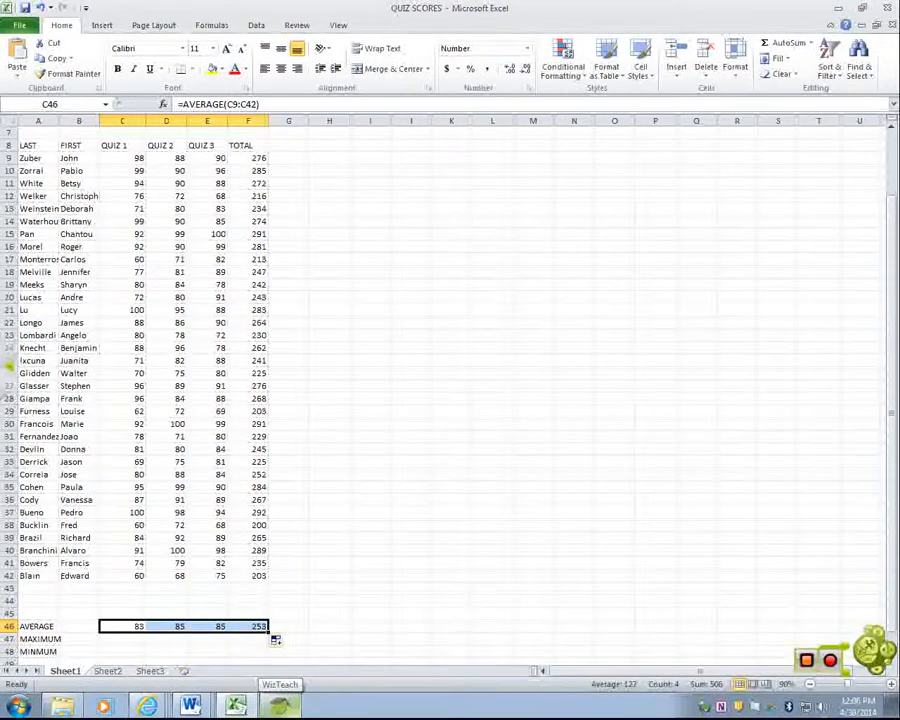
Step: Compute the Quiz 1 maximum of C9:C42 in C47 with the Max function, and fill it across to F47
click(122, 638)
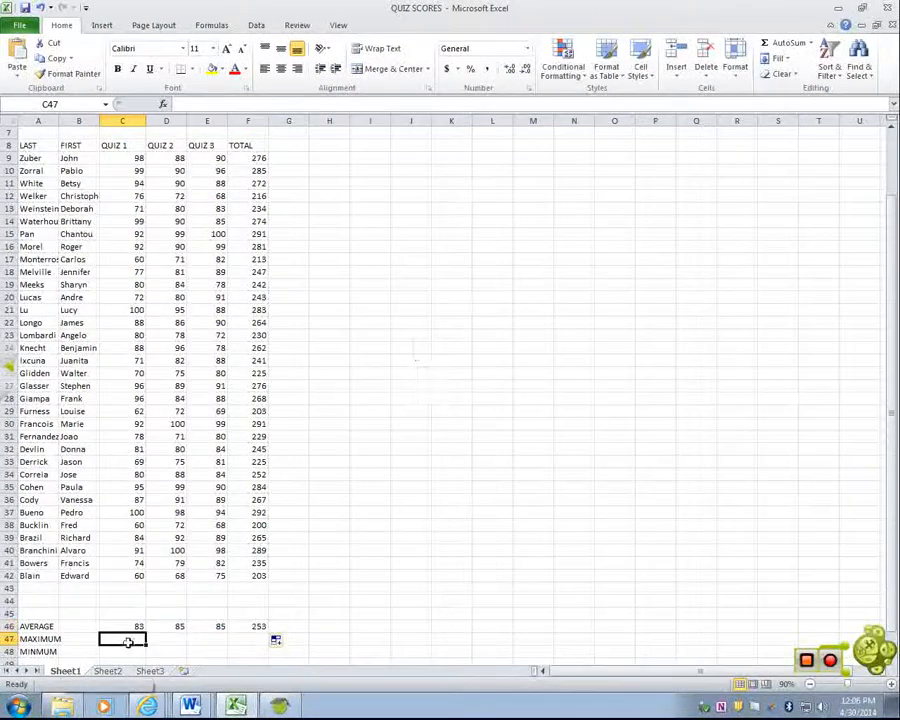
click(811, 44)
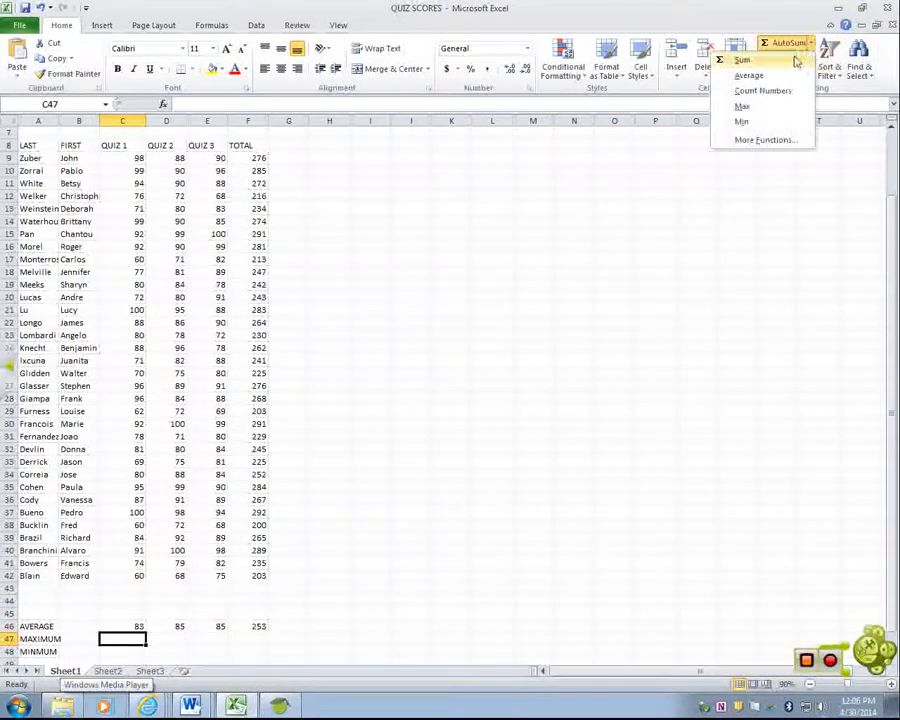
click(742, 106)
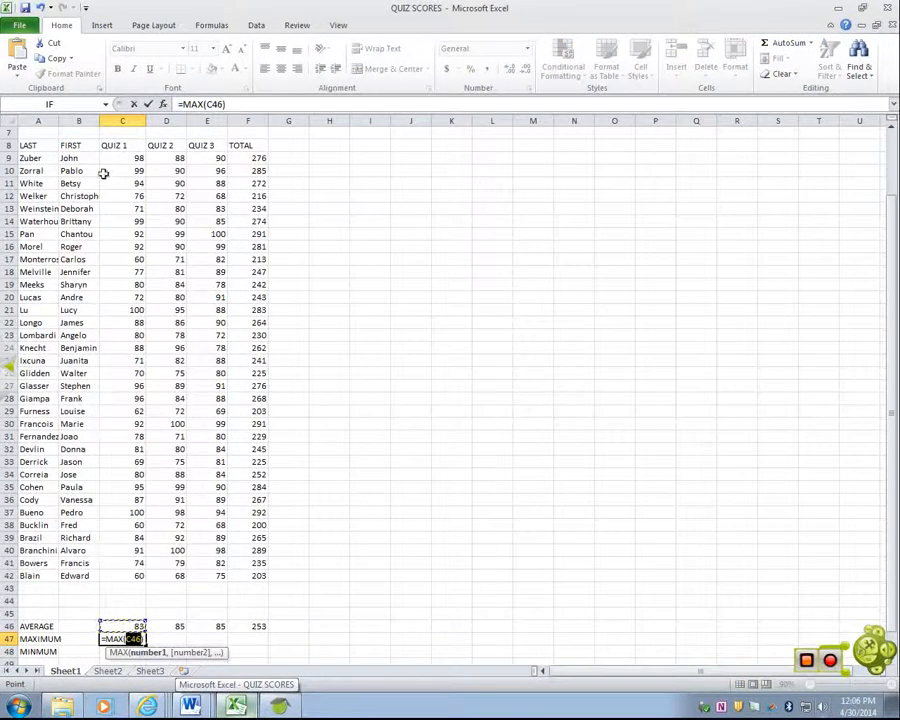
drag(114, 157, 125, 575)
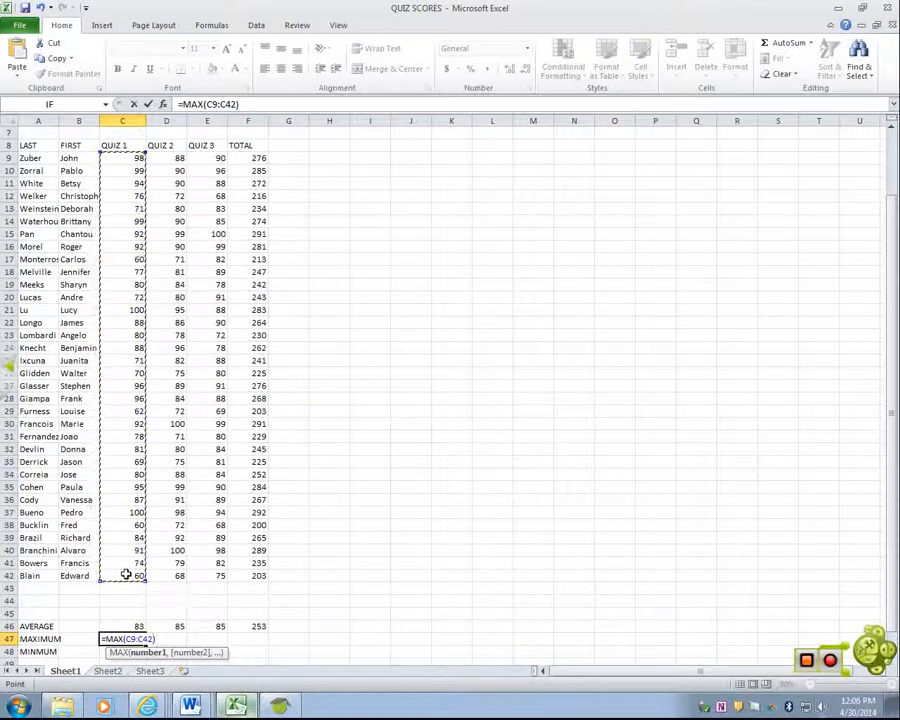
key(Return)
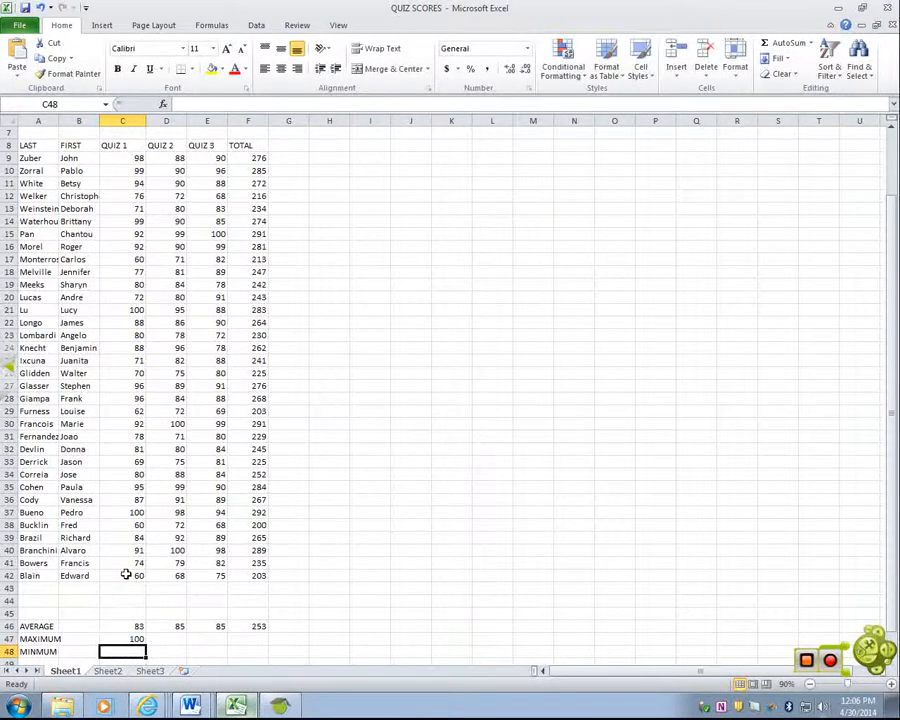
click(135, 640)
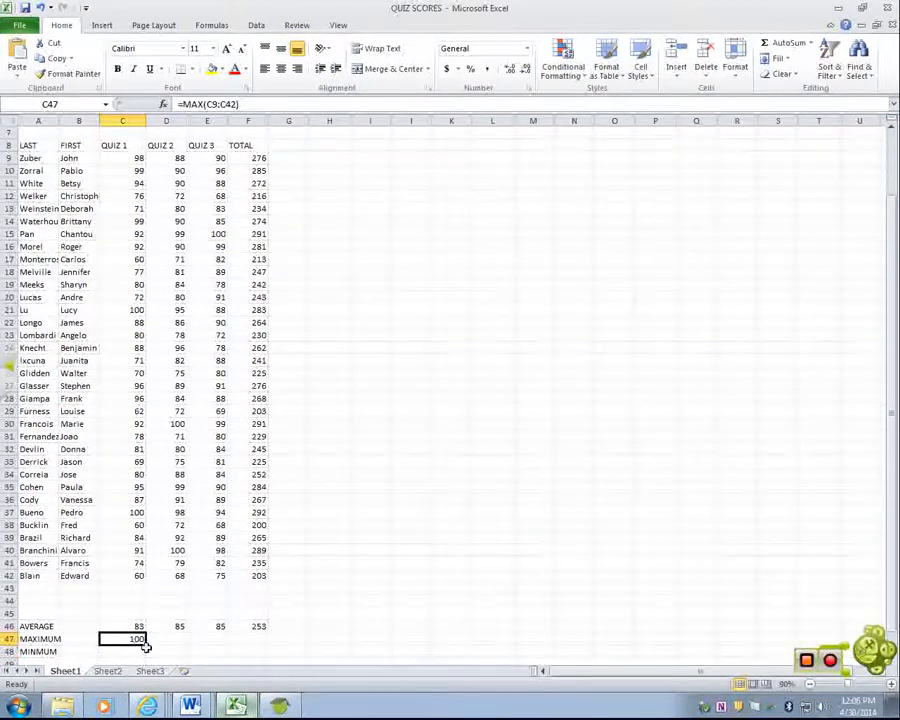
drag(148, 645, 255, 648)
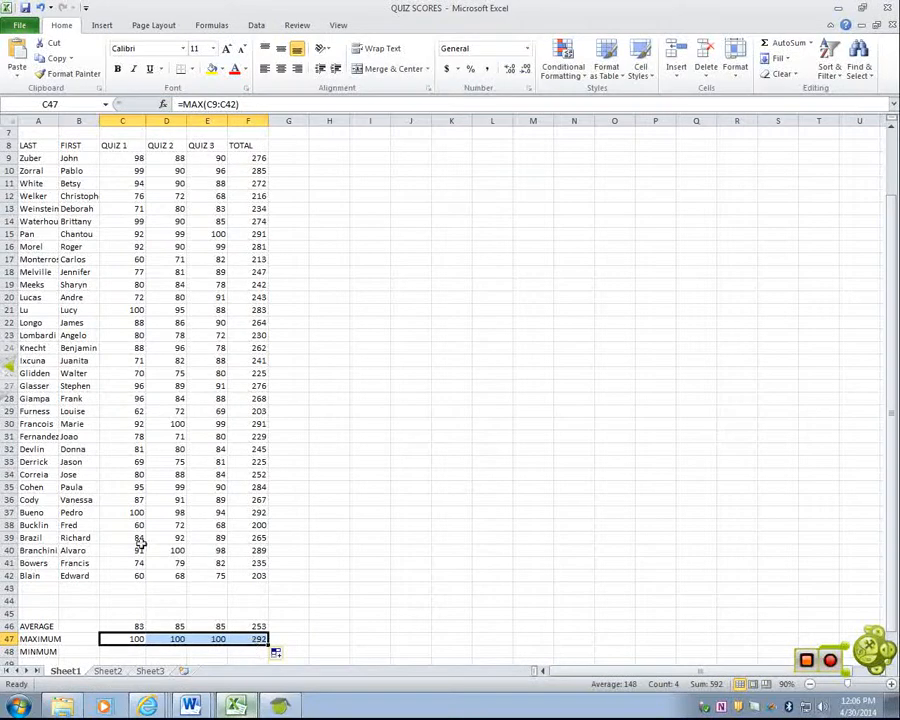
Step: Compute the Quiz 1 minimum of C9:C42 in C48 with the Min function, and fill it across to F48
click(128, 158)
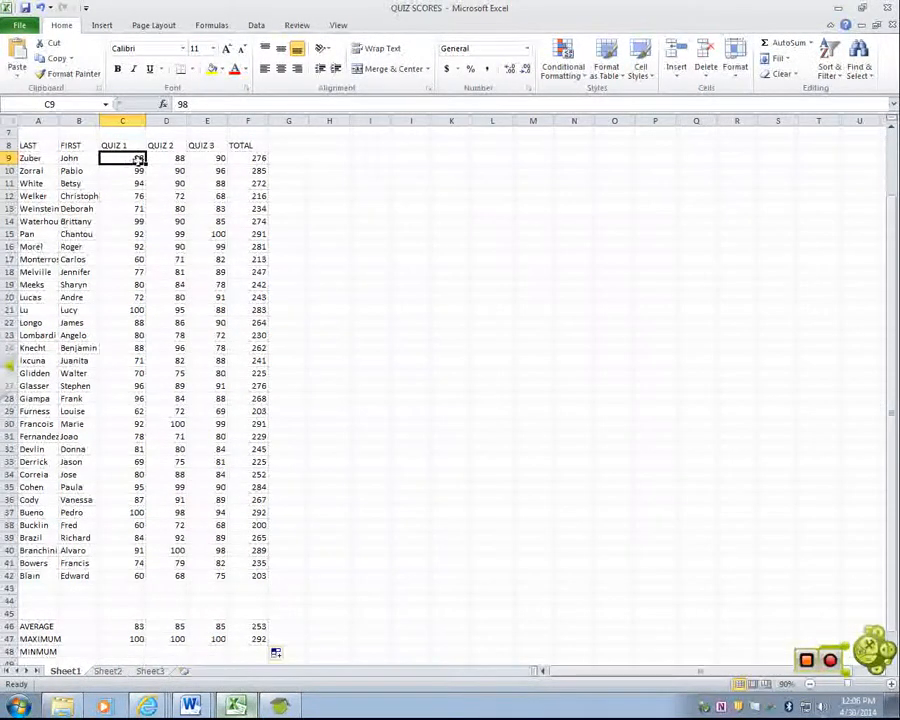
click(122, 652)
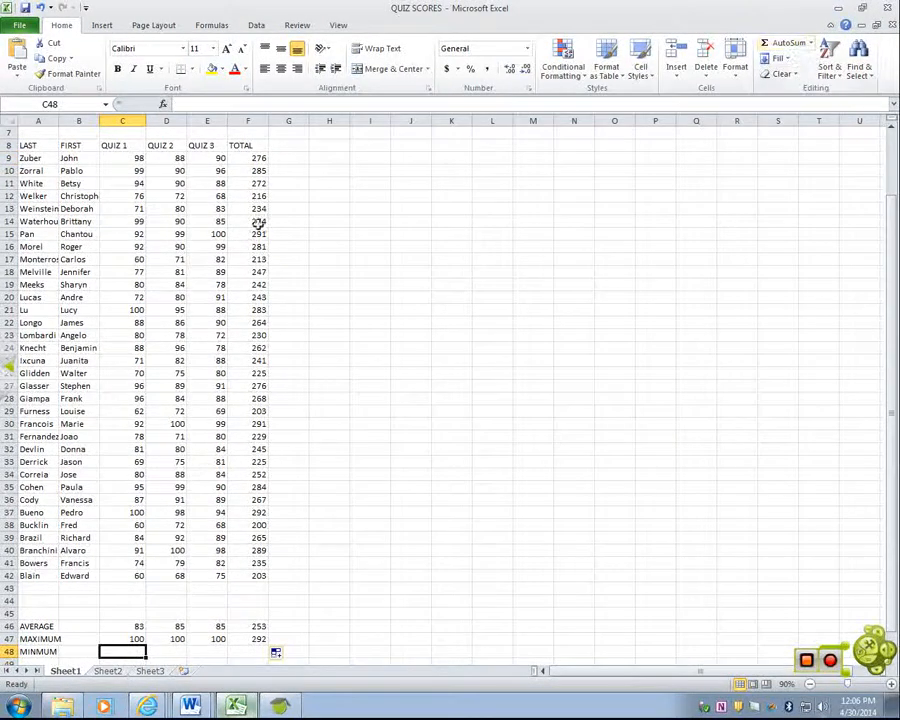
click(812, 46)
click(778, 122)
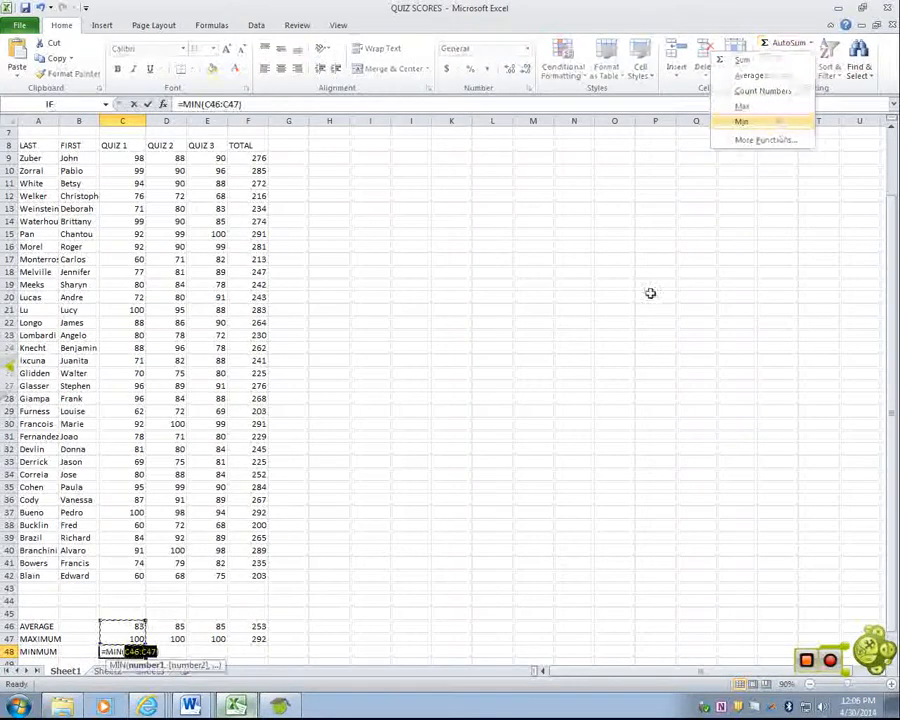
drag(114, 160, 139, 574)
key(Return)
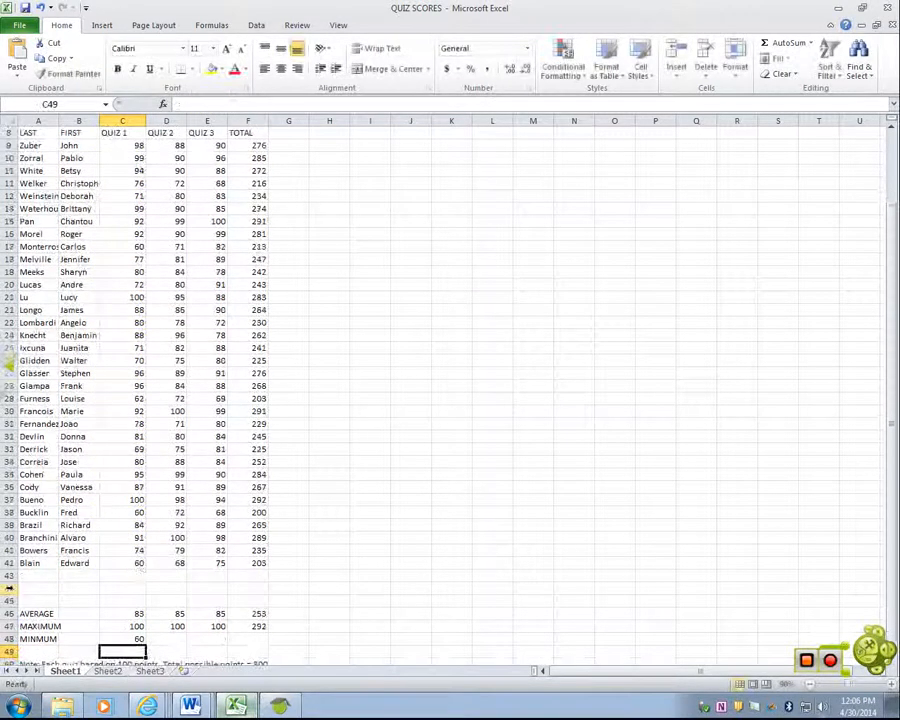
key(Up)
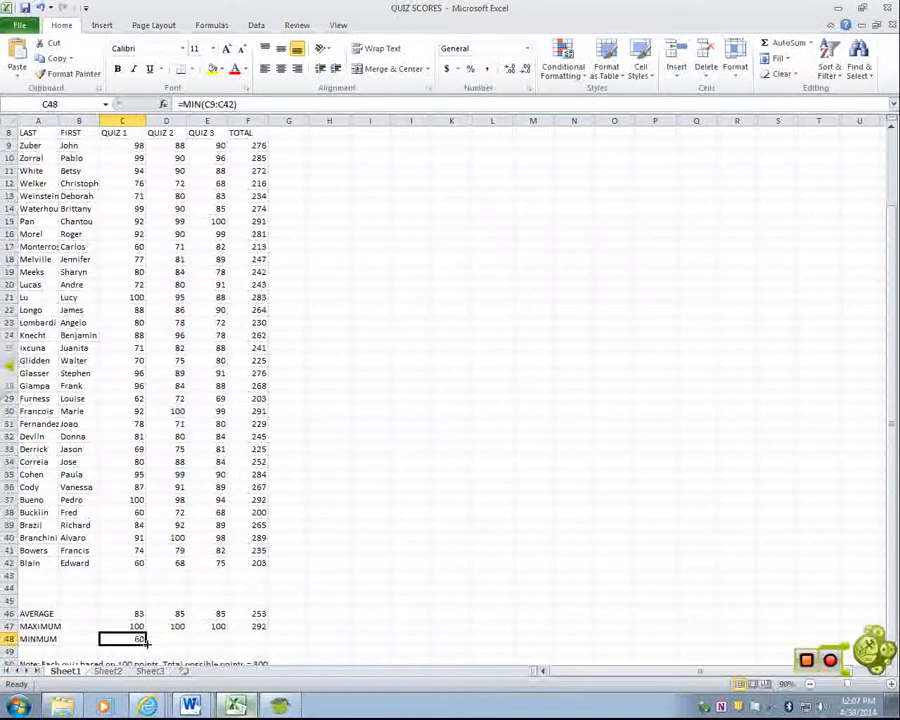
drag(146, 645, 258, 638)
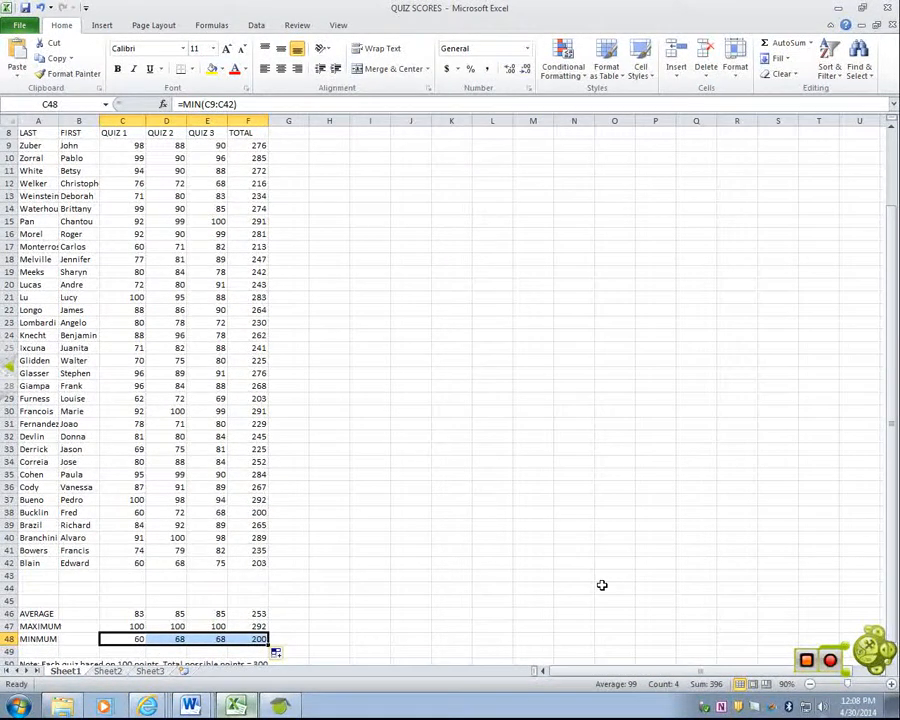
Step: Scale the worksheet's printout to fit 1 page wide and 1 page tall
click(155, 25)
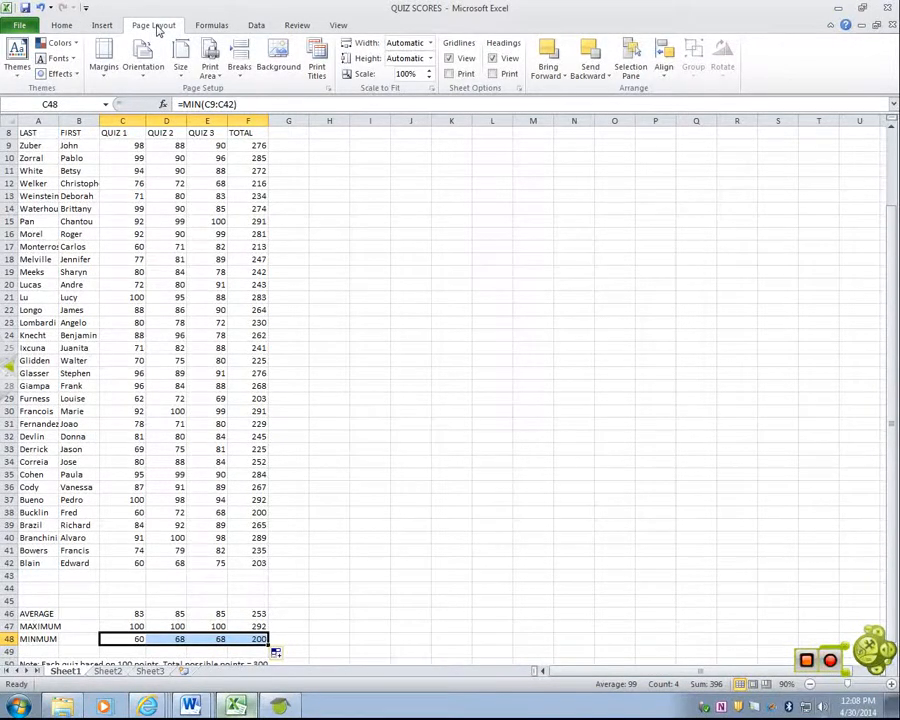
click(429, 44)
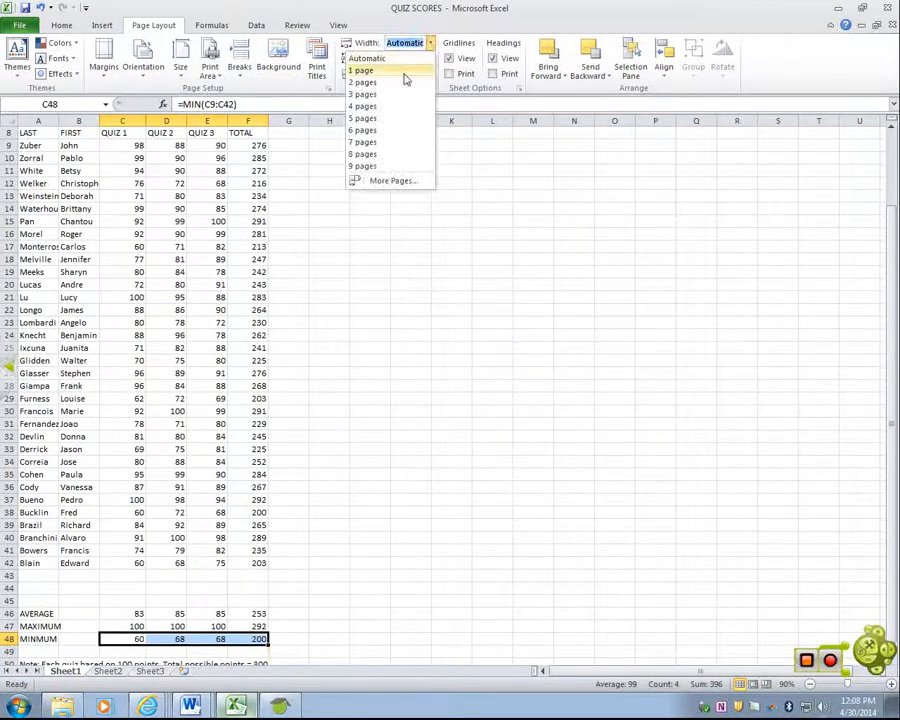
click(404, 72)
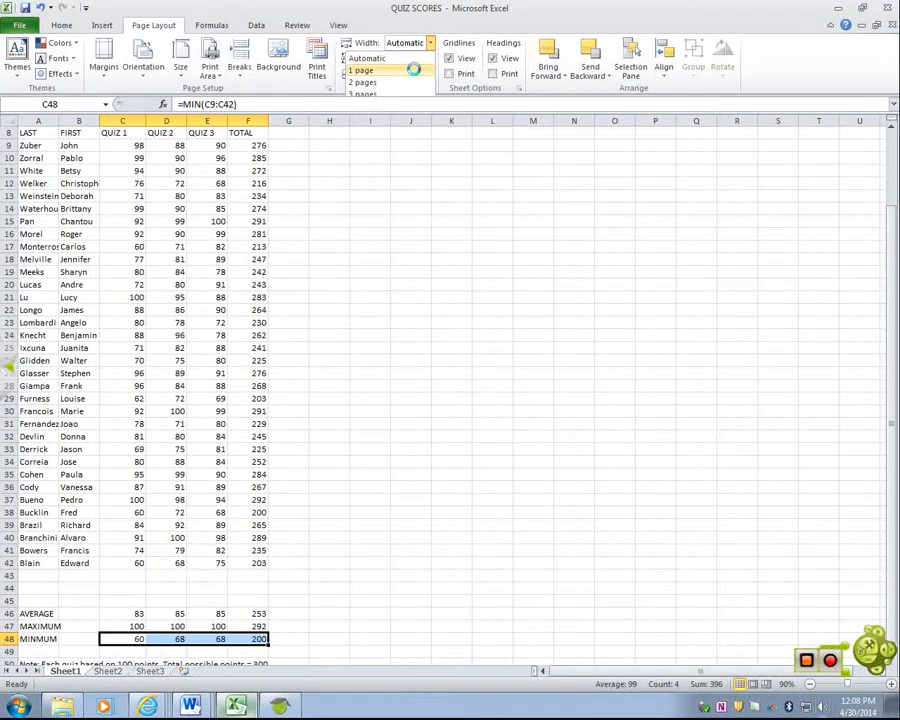
click(431, 59)
click(404, 86)
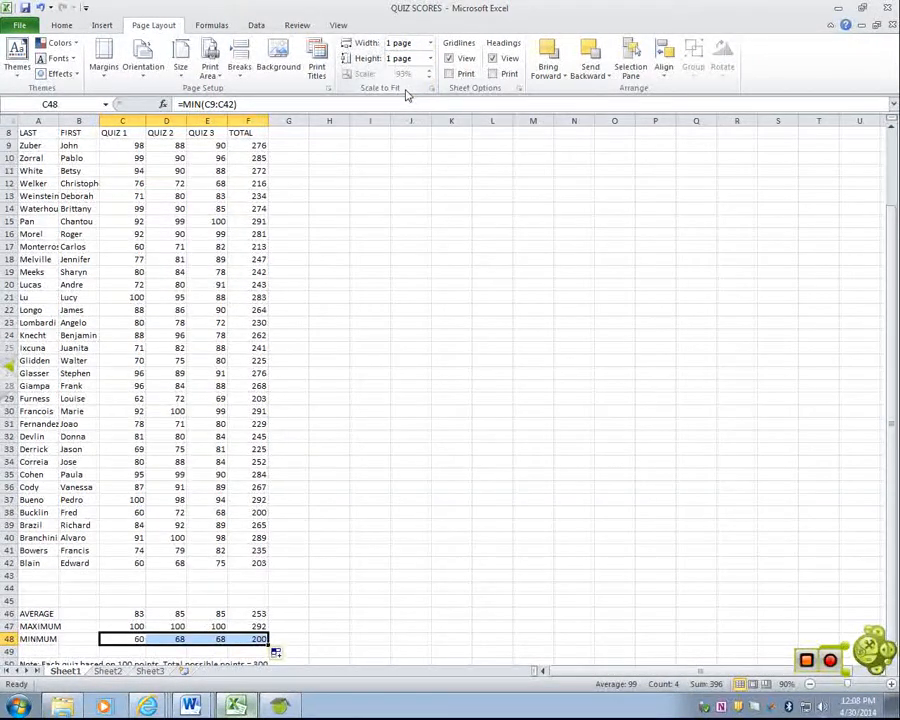
Step: Preview the worksheet's printout and examine the available scaling options, then return to the page layout settings
key(ctrl+p)
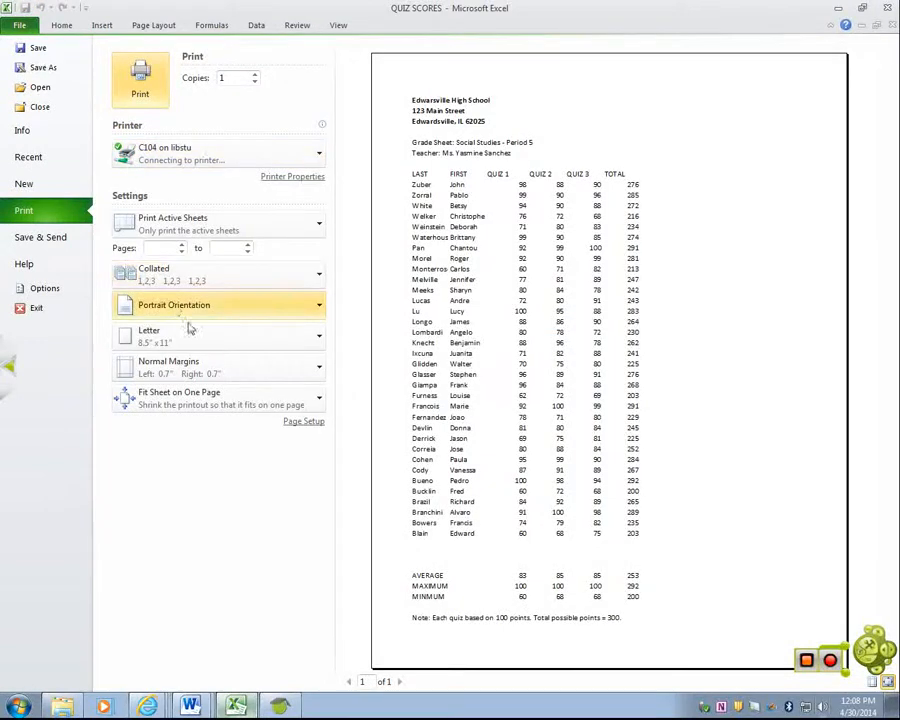
click(241, 398)
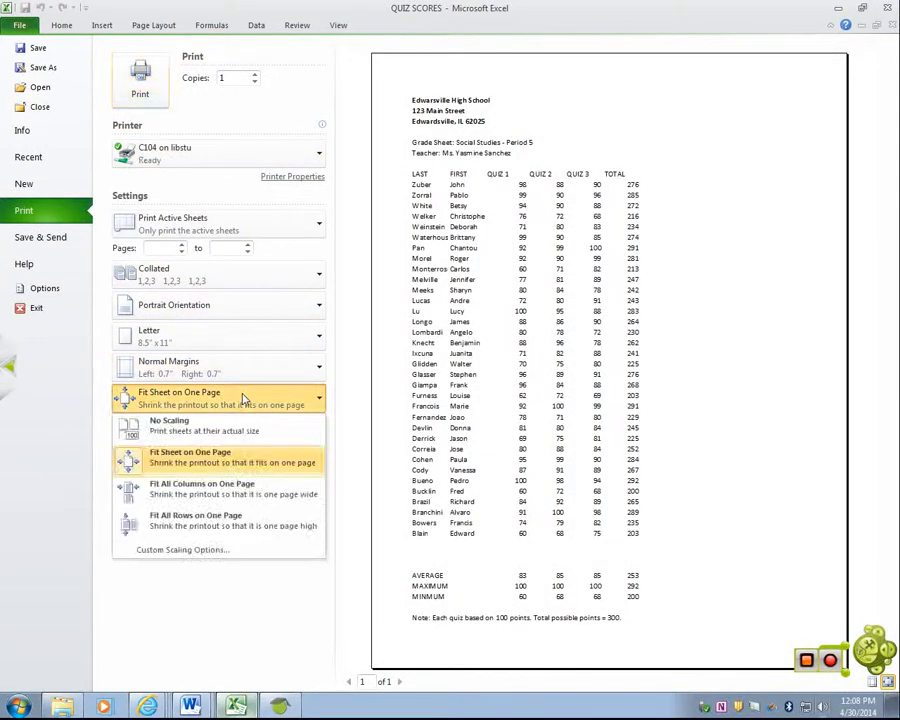
click(241, 398)
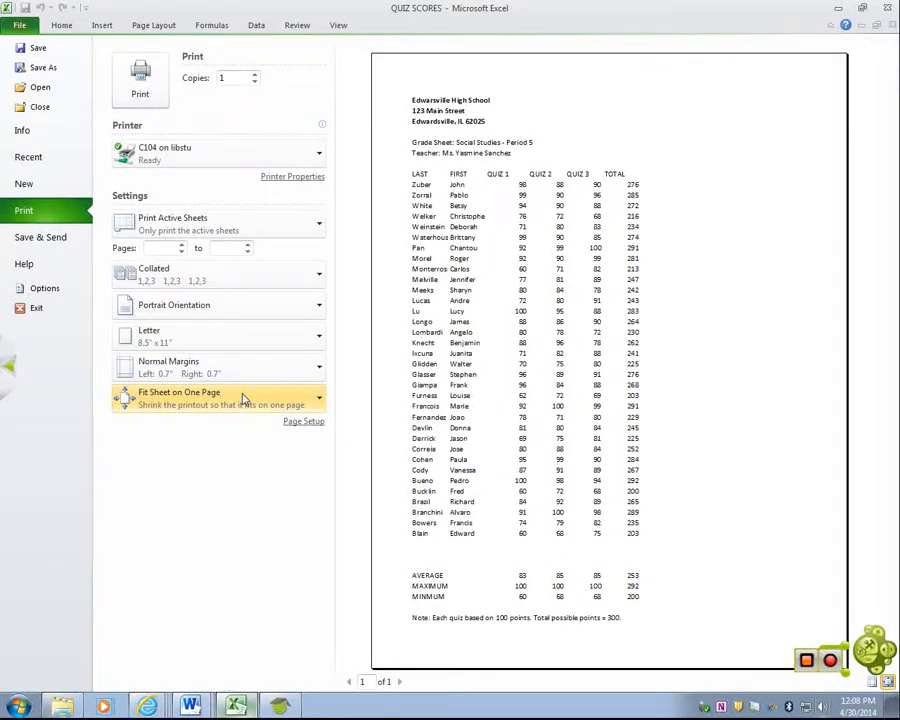
click(145, 25)
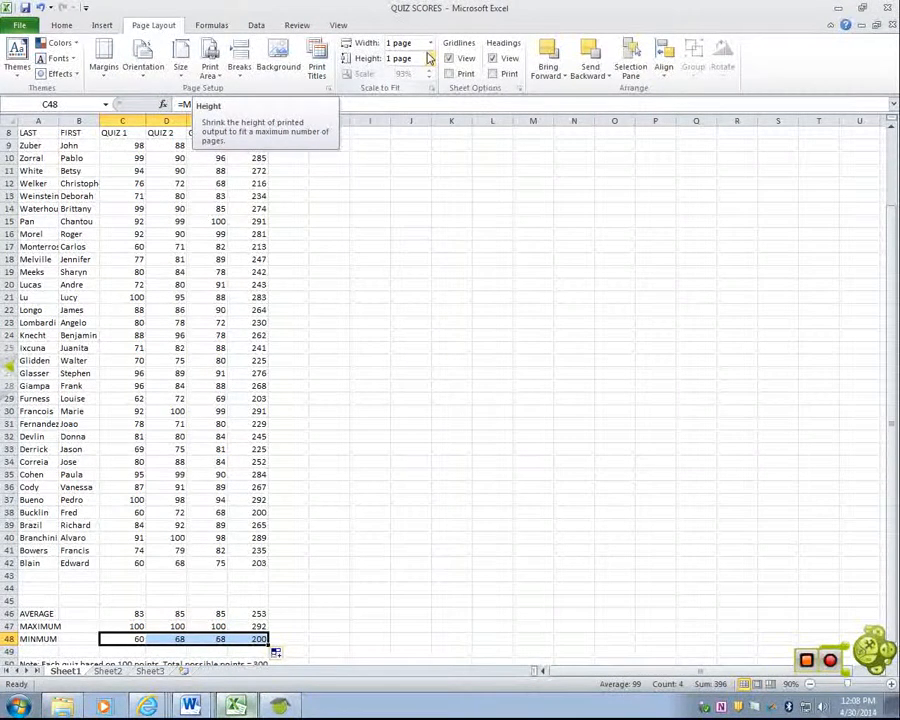
Step: Try adding decimal places to the first student's total in F9, and reduce it back to no decimals
scroll(240, 596, up, 2)
scroll(240, 596, up, 1)
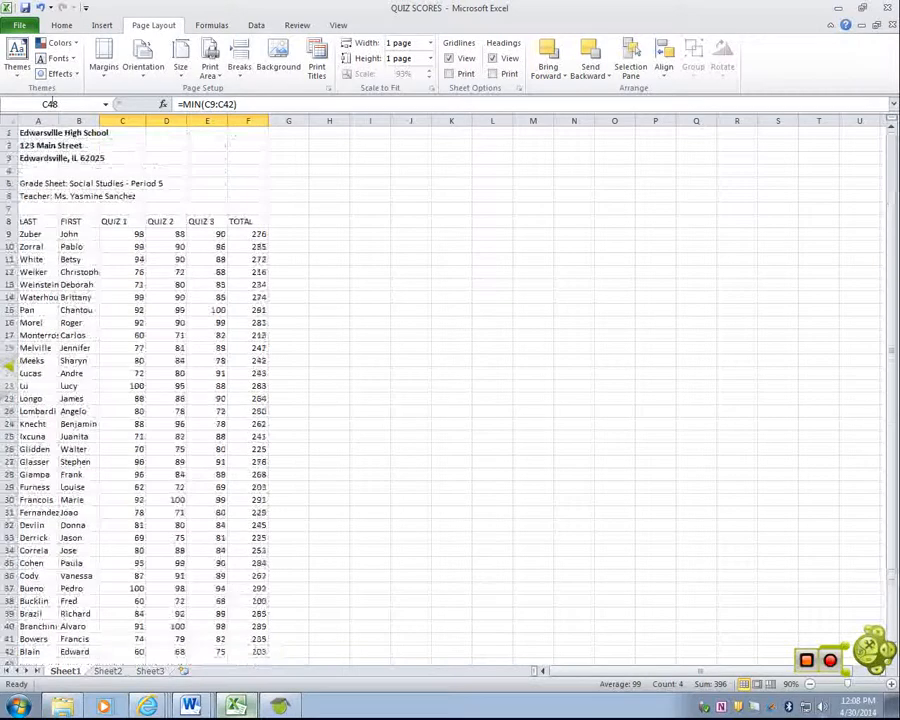
click(64, 26)
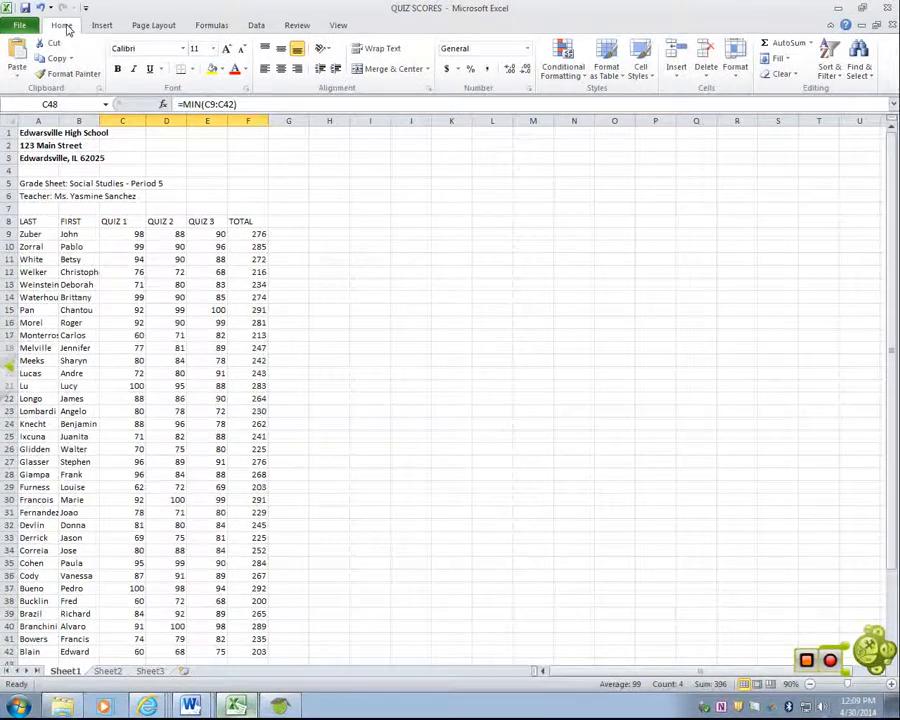
click(244, 233)
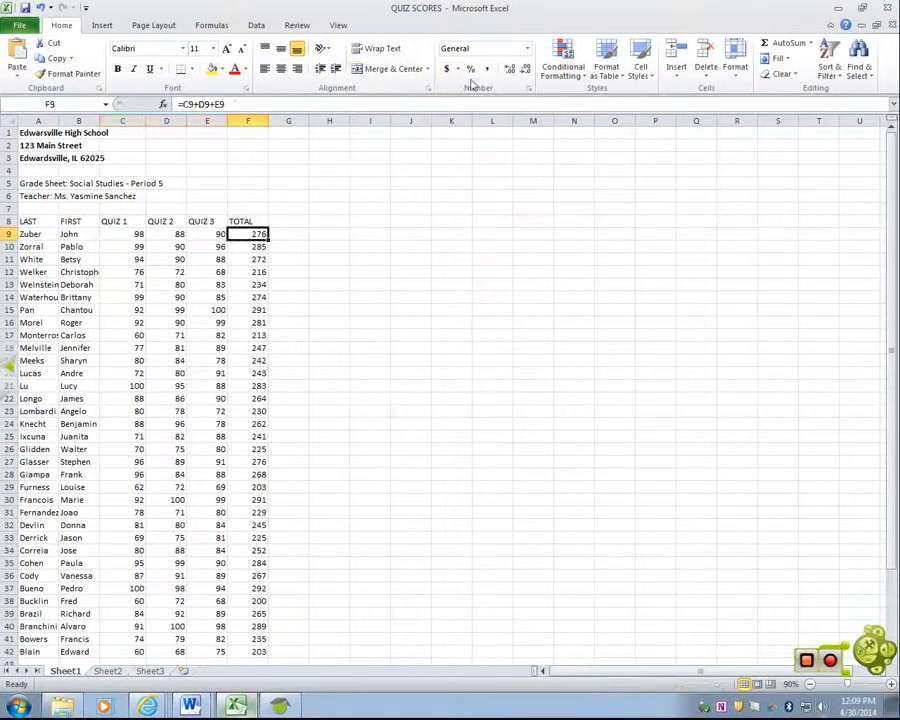
click(509, 68)
click(509, 68)
click(509, 68)
click(509, 68)
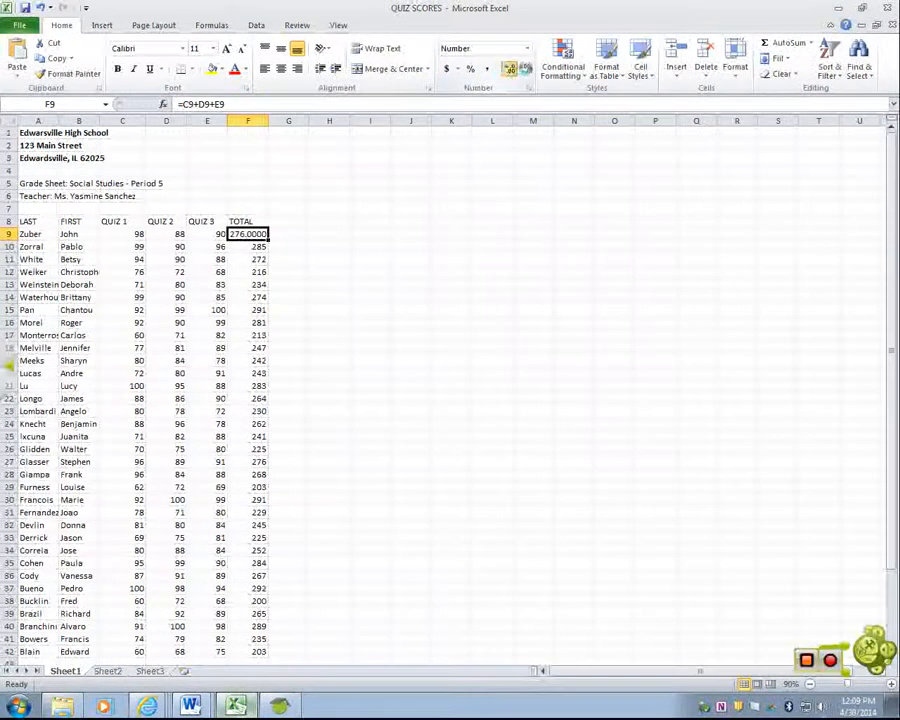
click(510, 70)
click(525, 73)
click(525, 73)
click(525, 73)
click(525, 73)
click(525, 73)
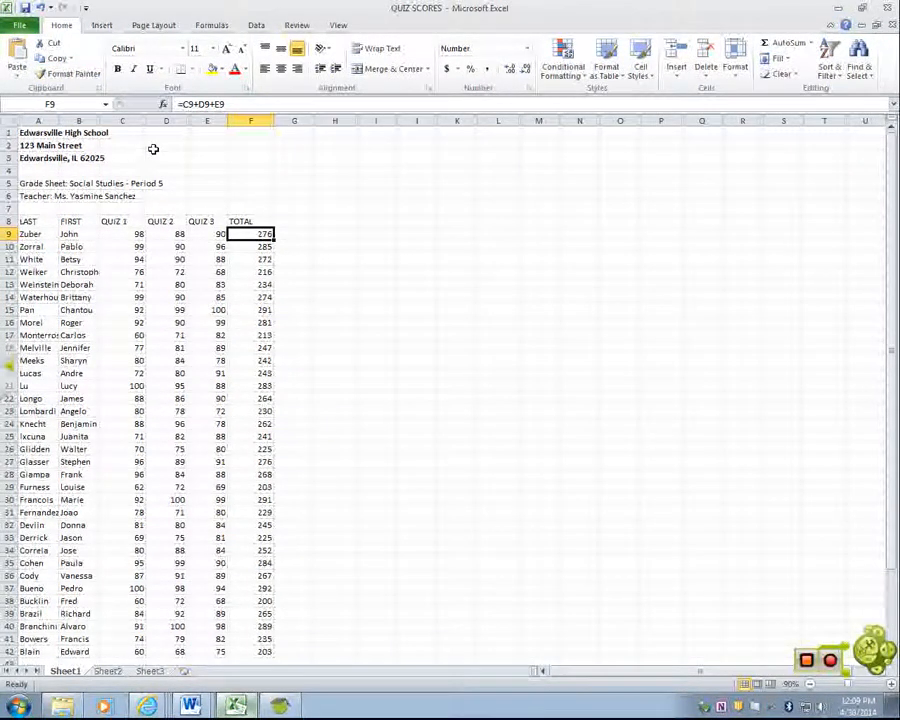
click(811, 45)
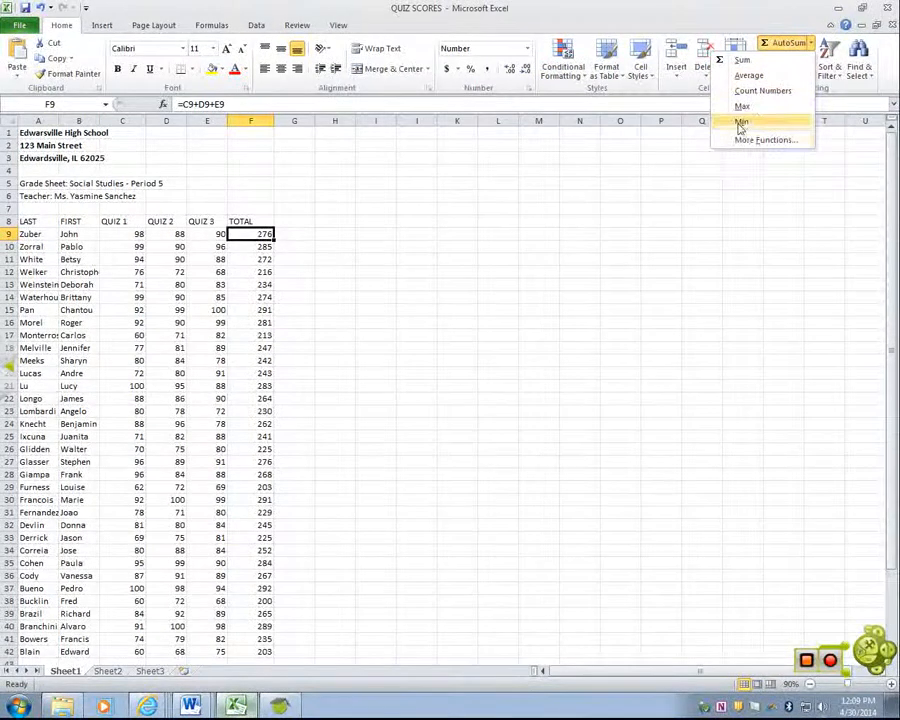
click(701, 269)
Step: Clear the cells F11:G32 and refill the totals down to F32 with the sum formula from F10
drag(263, 261, 276, 520)
key(Delete)
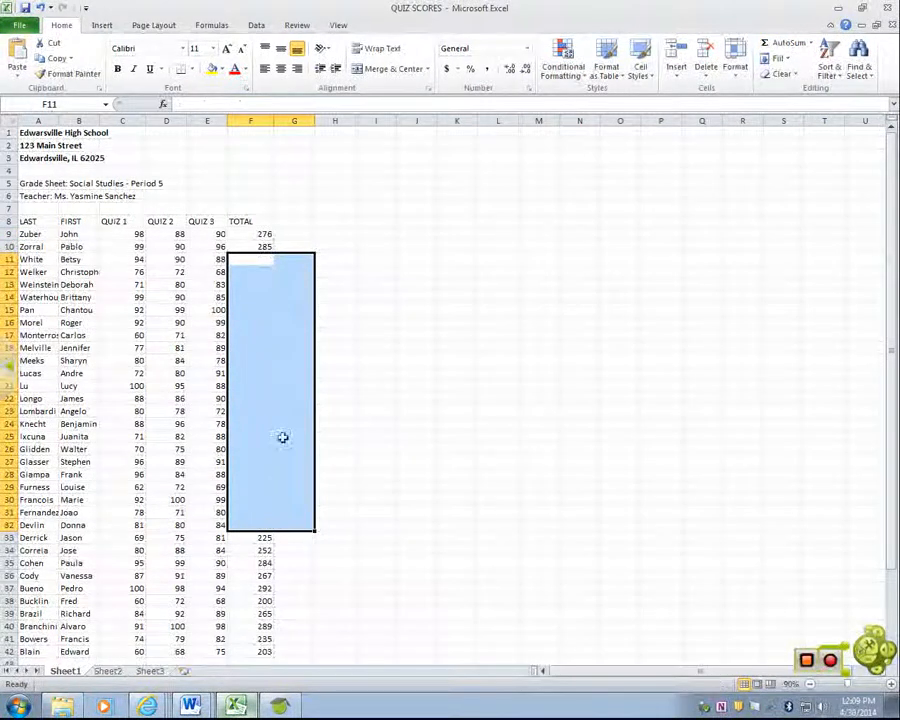
click(262, 245)
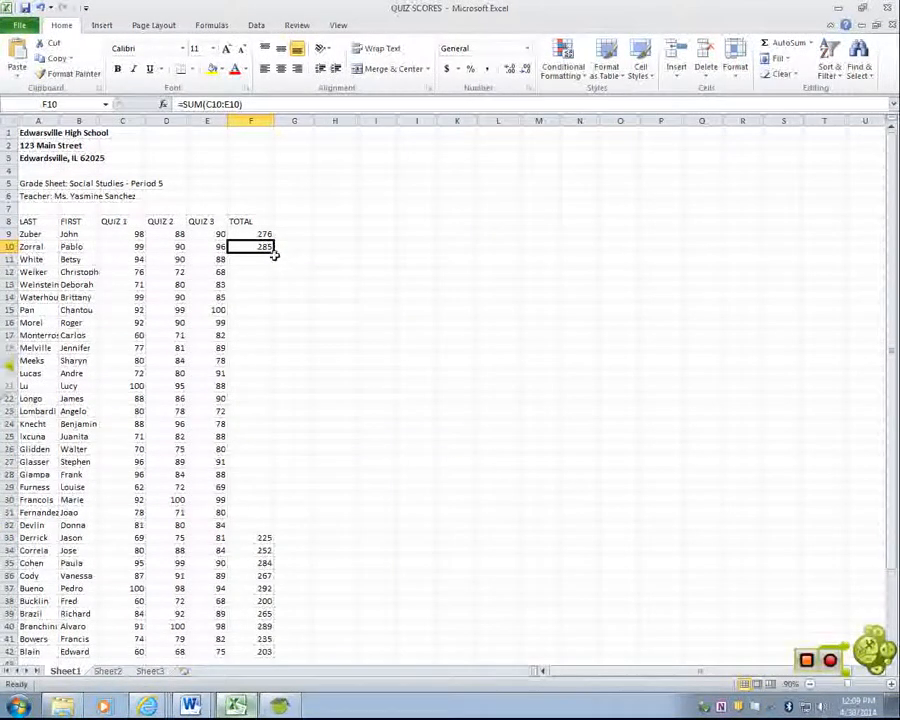
drag(273, 253, 254, 524)
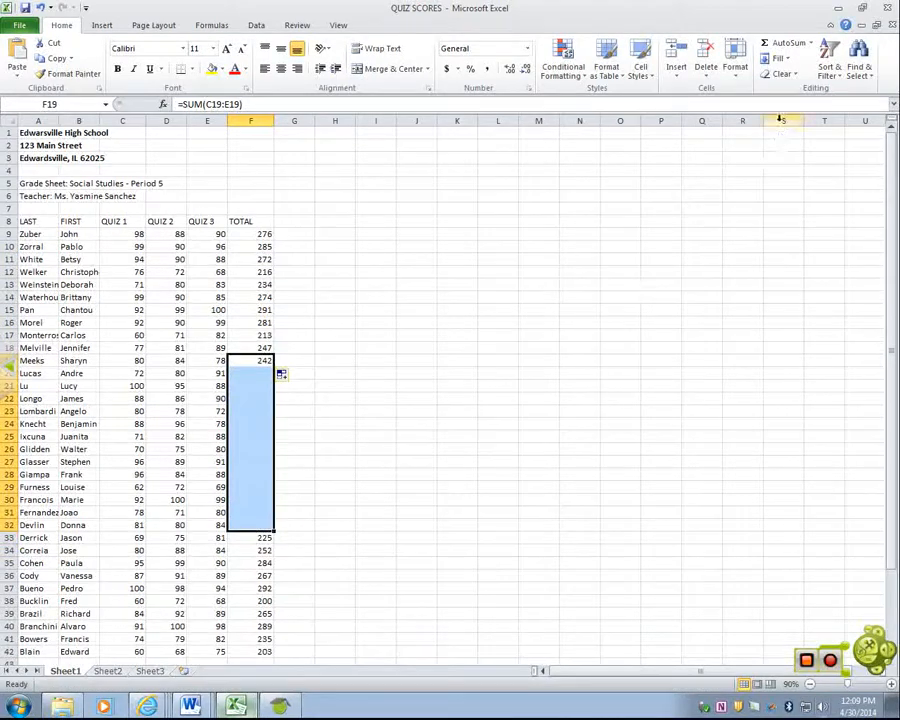
click(786, 59)
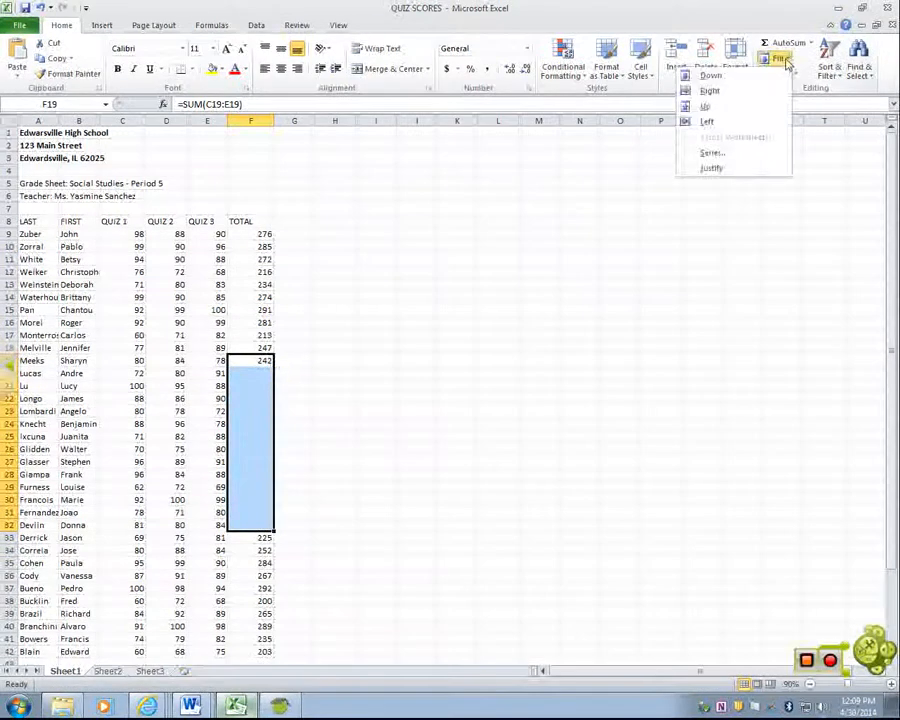
click(733, 75)
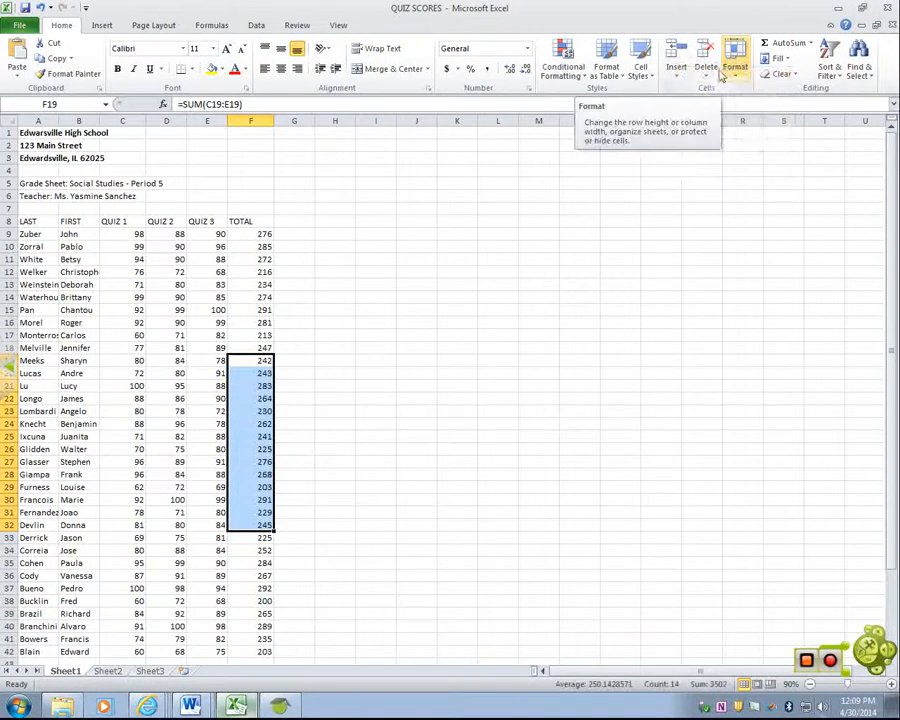
Step: Show the formulas in the worksheet, examine the total, average, maximum and minimum formulas, and switch back to displaying values
click(163, 27)
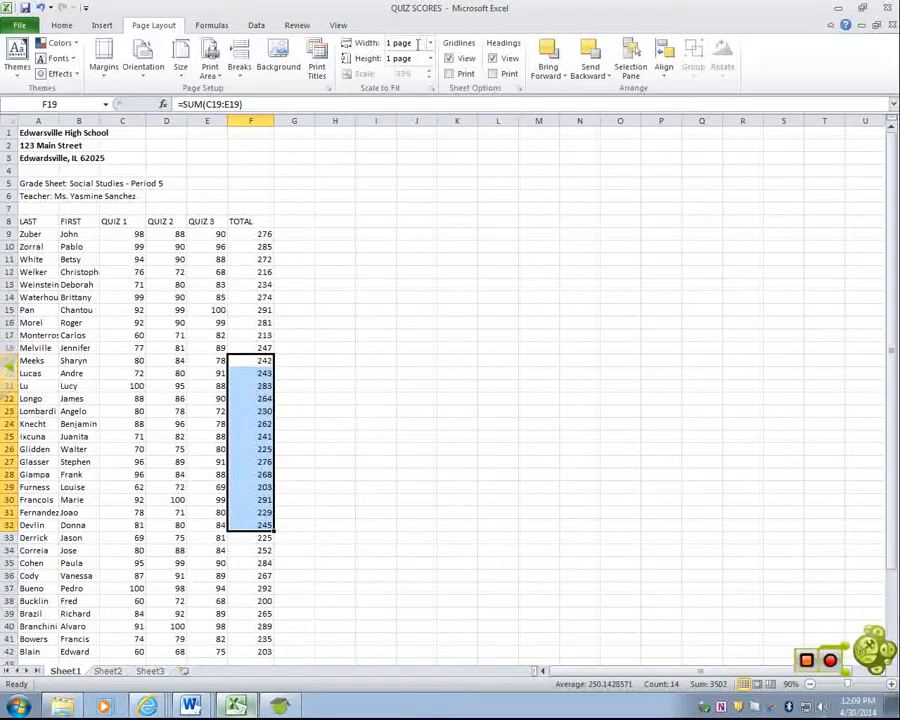
click(211, 25)
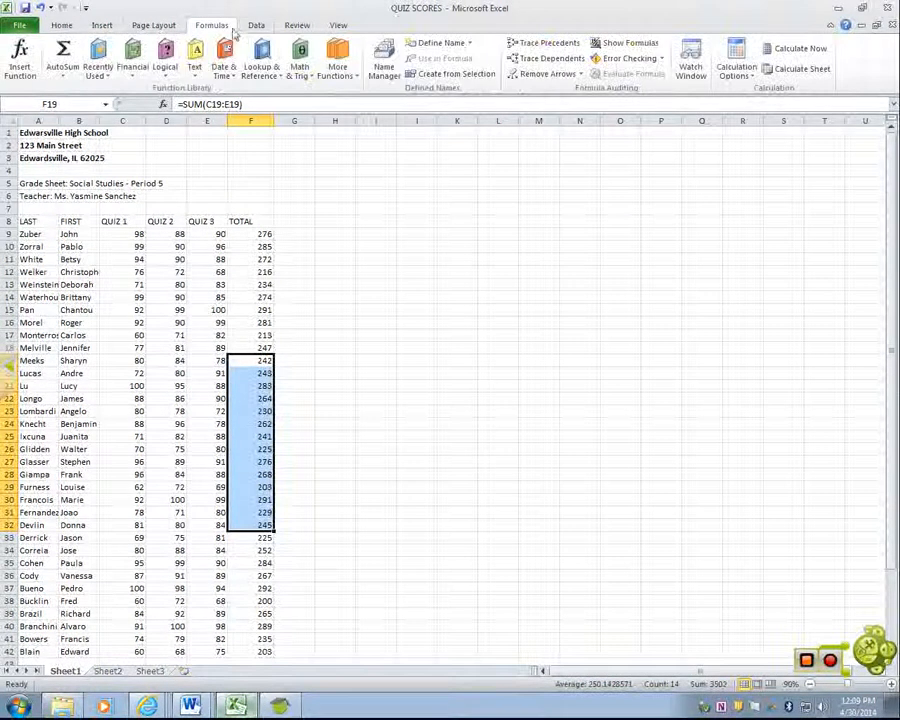
click(607, 44)
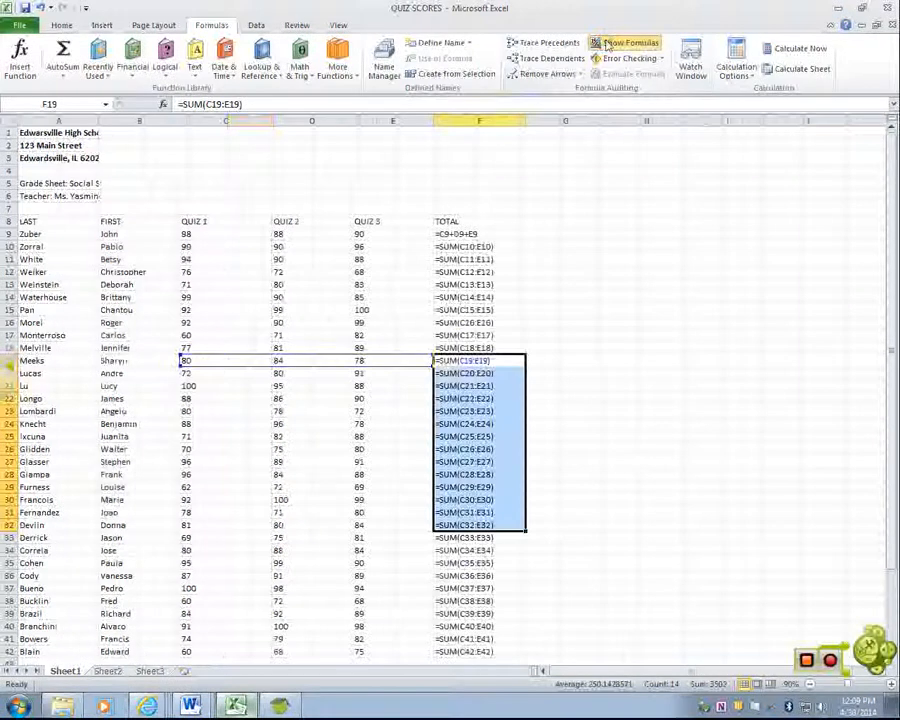
click(607, 45)
click(607, 44)
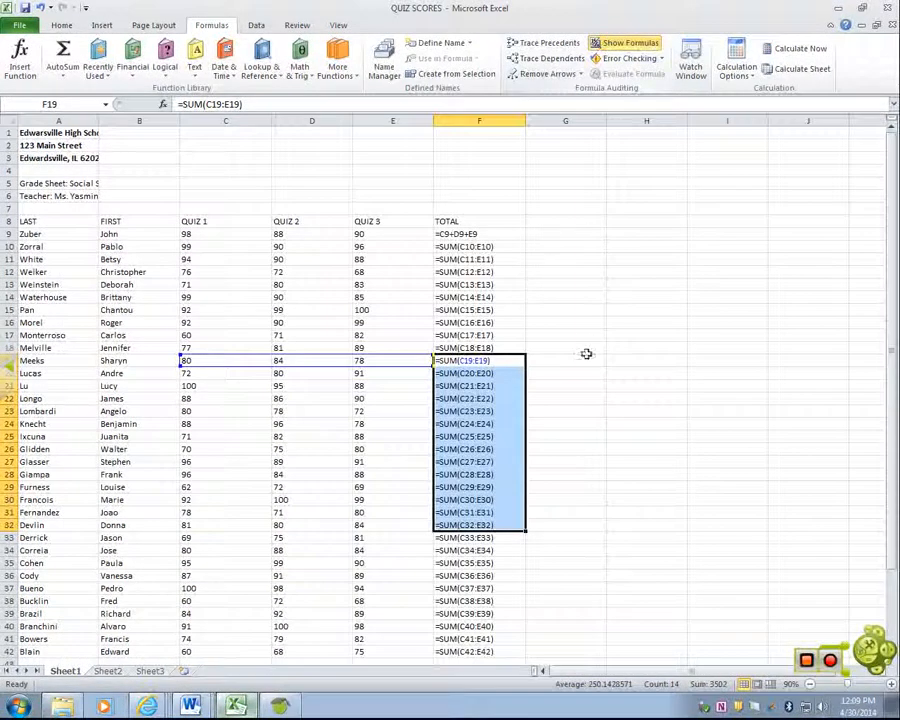
scroll(582, 350, down, 5)
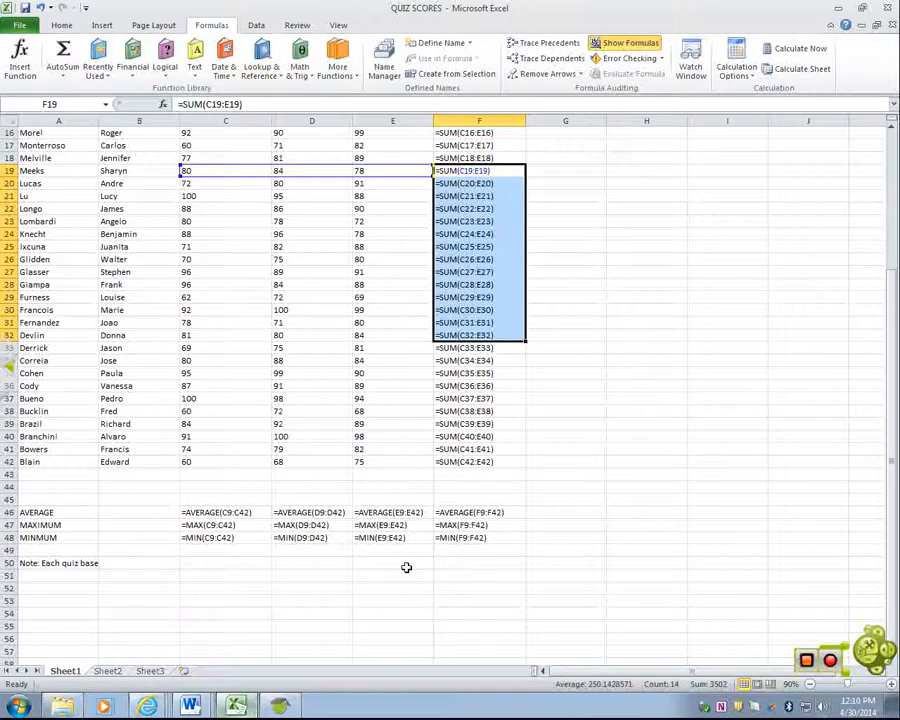
click(628, 42)
click(58, 26)
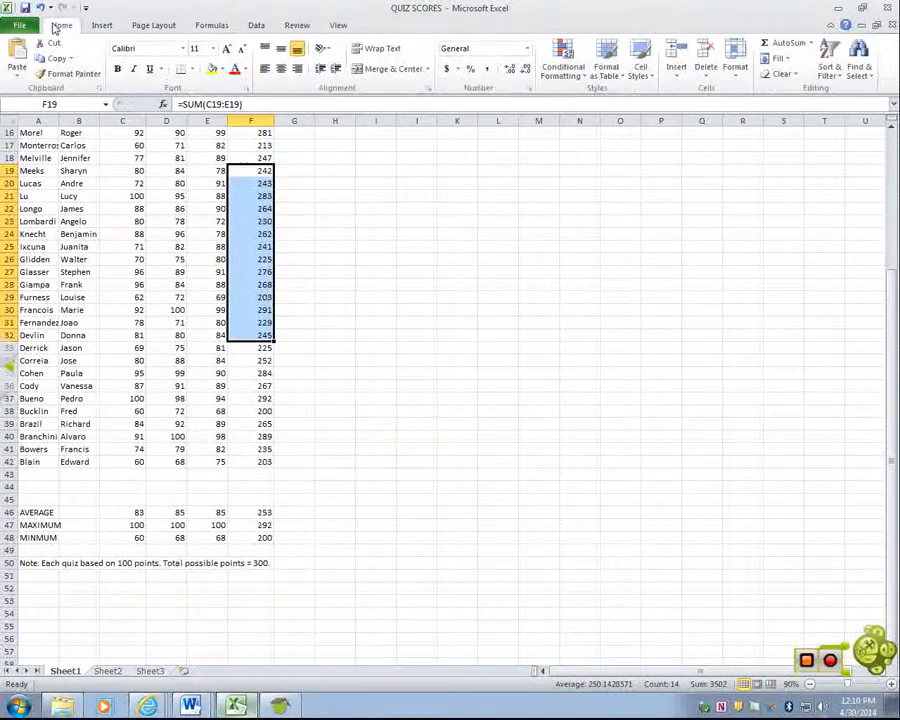